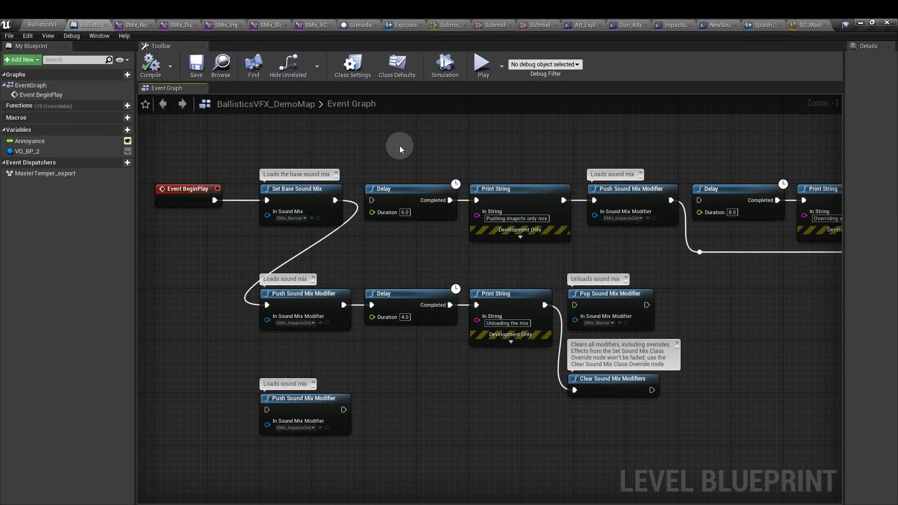
- Inspect the Set Base Sound Mix and Event BeginPlay nodes, and collapse the EQ section of the SMix_Normal sound mix
{"action": "left_click", "coordinate": [304, 189]}
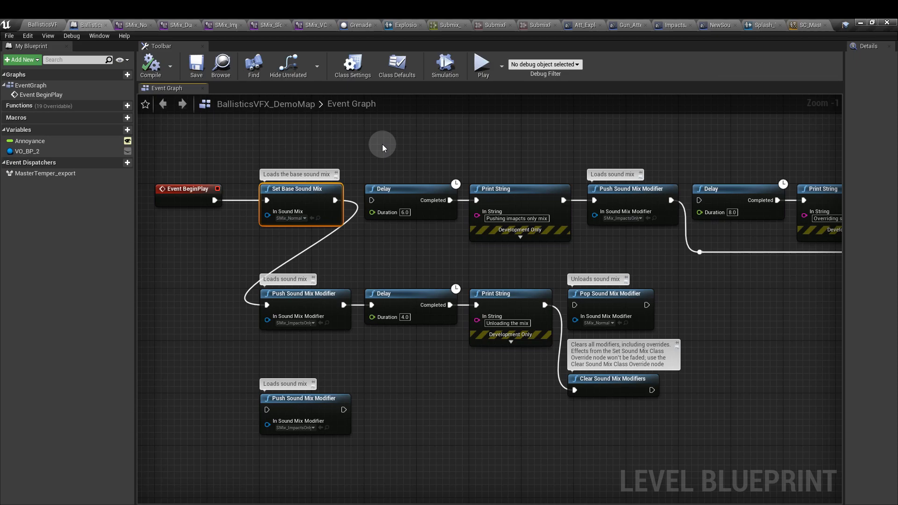
{"action": "left_click", "coordinate": [169, 197]}
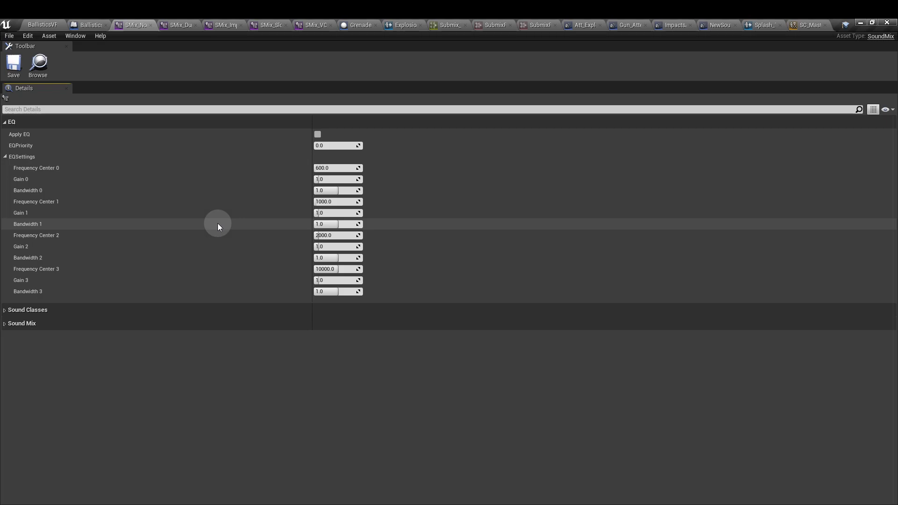
{"action": "left_click", "coordinate": [241, 122]}
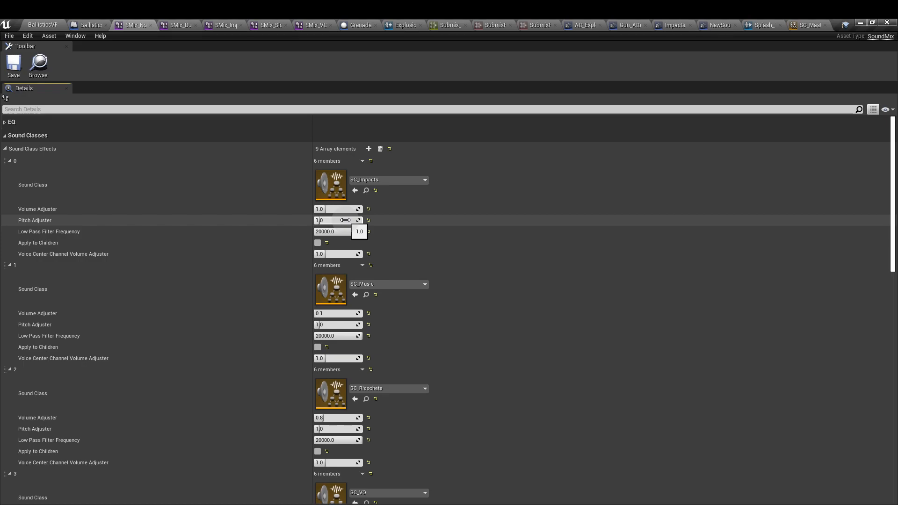
- Try a Volume Adjuster of 0.5 for the SC_Impacts class in the sound mix and undo the change
{"action": "left_click", "coordinate": [344, 209]}
{"action": "type", "text": "0.5"}
{"action": "key", "text": "Tab"}
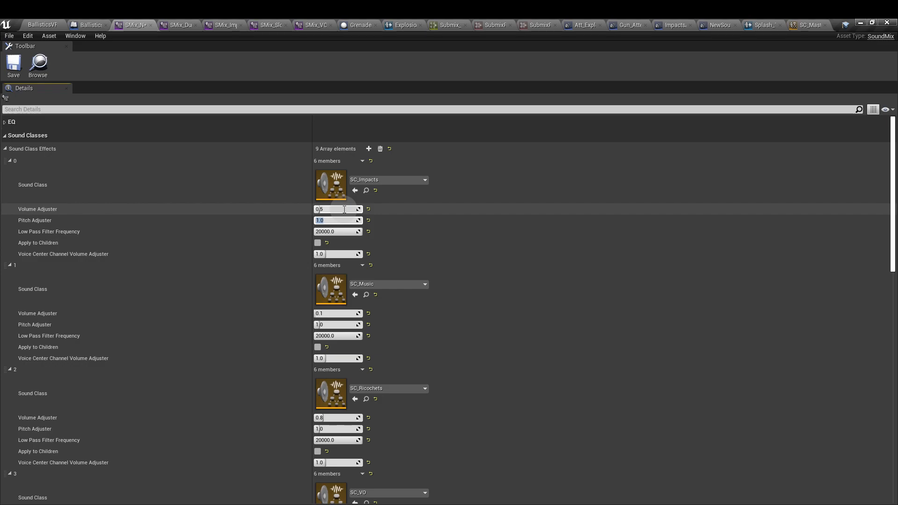
{"action": "left_click", "coordinate": [421, 246]}
{"action": "key", "text": "ctrl+z"}
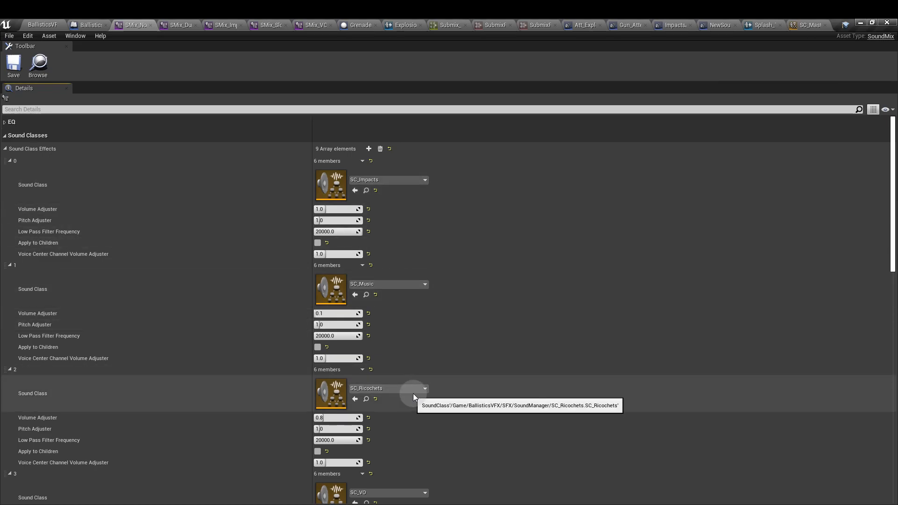
- Review the remaining sound class effects, locate the SC_Master sound class in the project content and open it
{"action": "scroll", "coordinate": [484, 392], "scroll_direction": "down", "scroll_amount": 10}
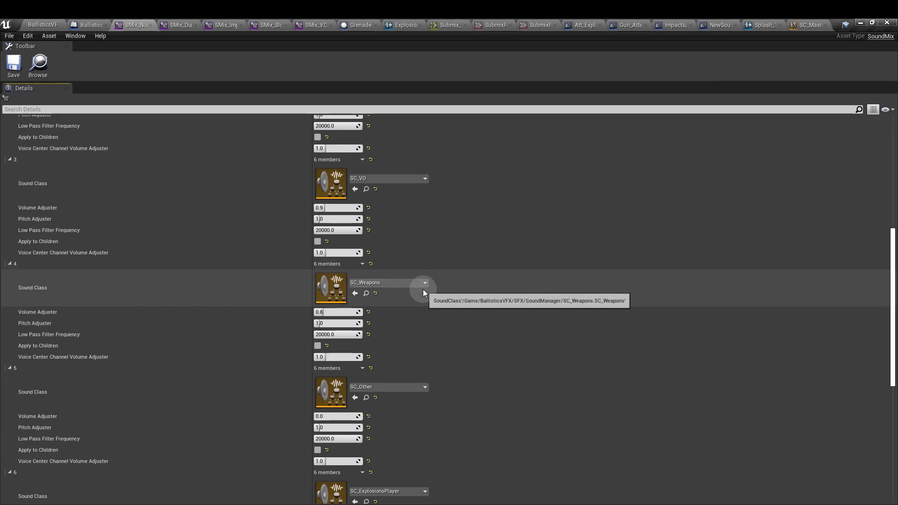
{"action": "scroll", "coordinate": [423, 290], "scroll_direction": "down", "scroll_amount": 7}
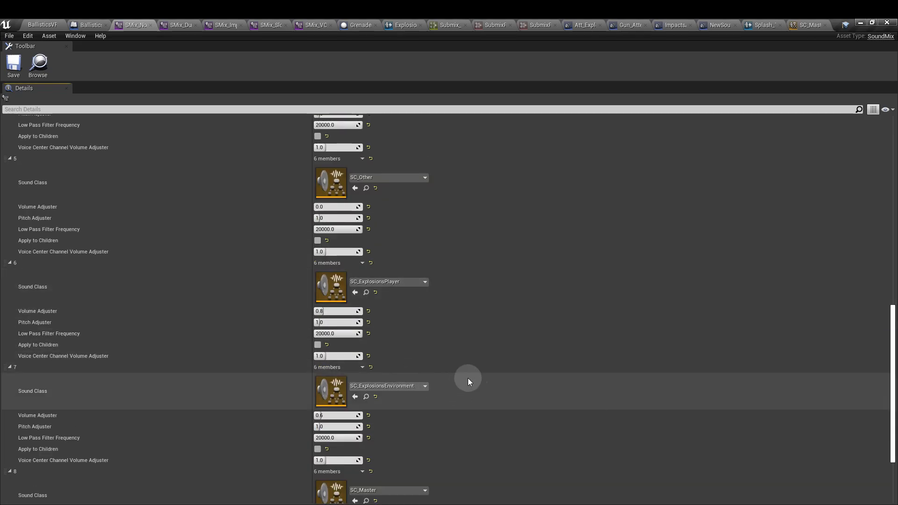
{"action": "scroll", "coordinate": [459, 382], "scroll_direction": "down", "scroll_amount": 3}
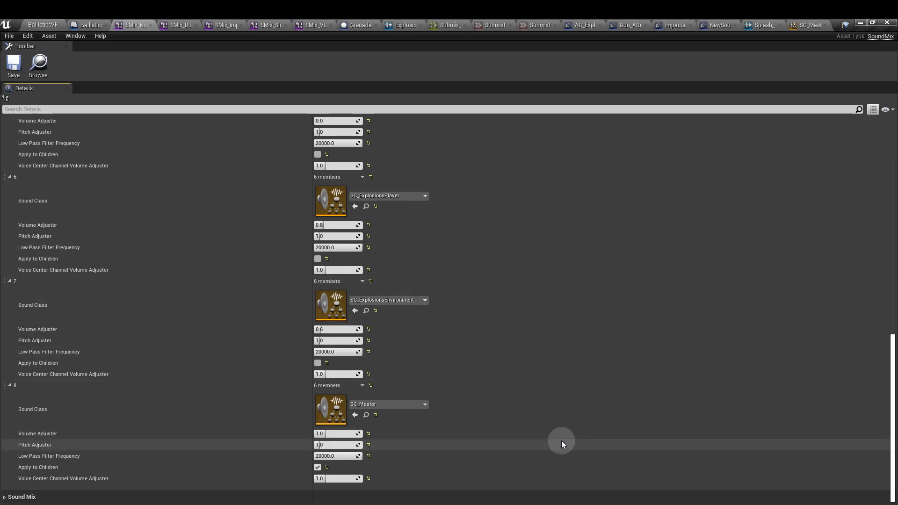
{"action": "left_click", "coordinate": [366, 414]}
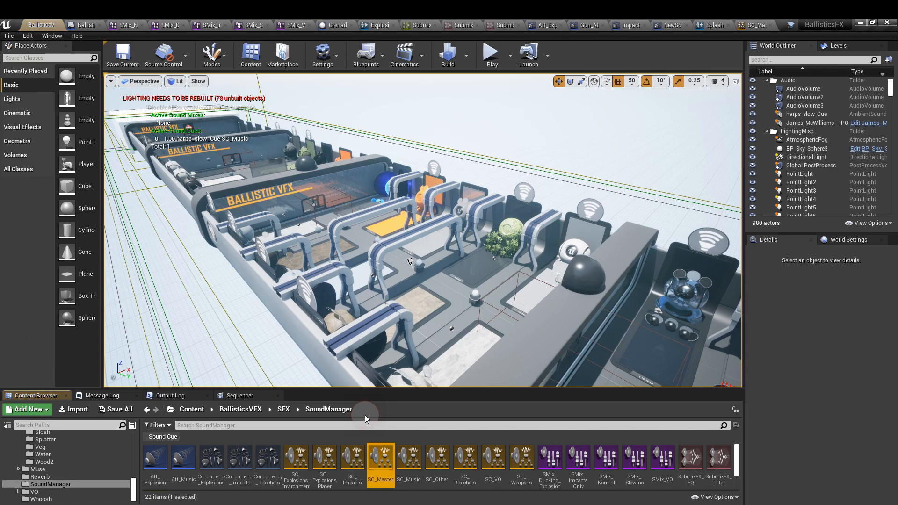
{"action": "double_click", "coordinate": [378, 479]}
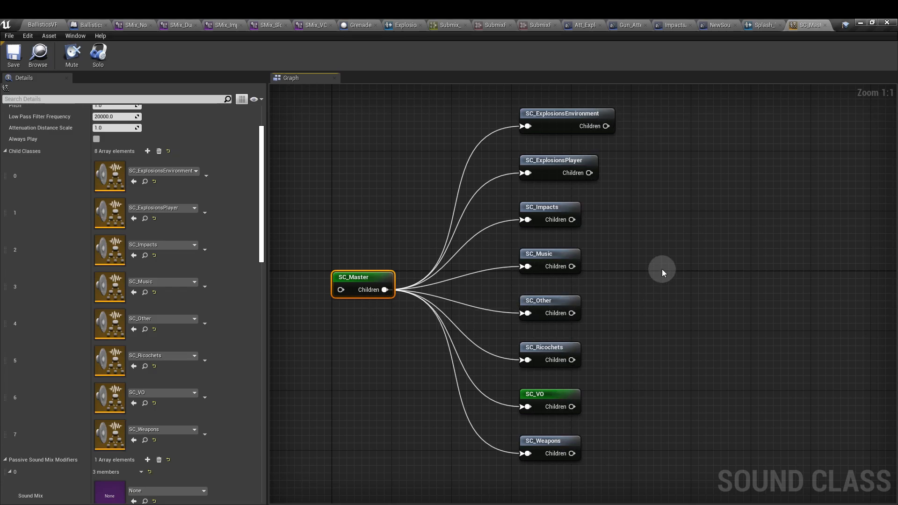
- Examine SC_Master's general properties and child classes, and select the SC_VO node in the graph to inspect its settings
{"action": "left_click_drag", "start_coordinate": [261, 165], "coordinate": [259, 133]}
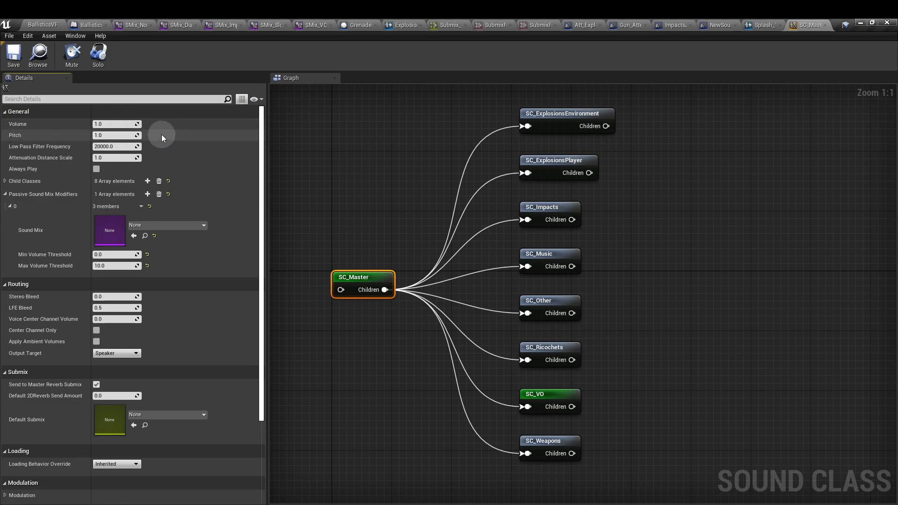
{"action": "left_click", "coordinate": [5, 181]}
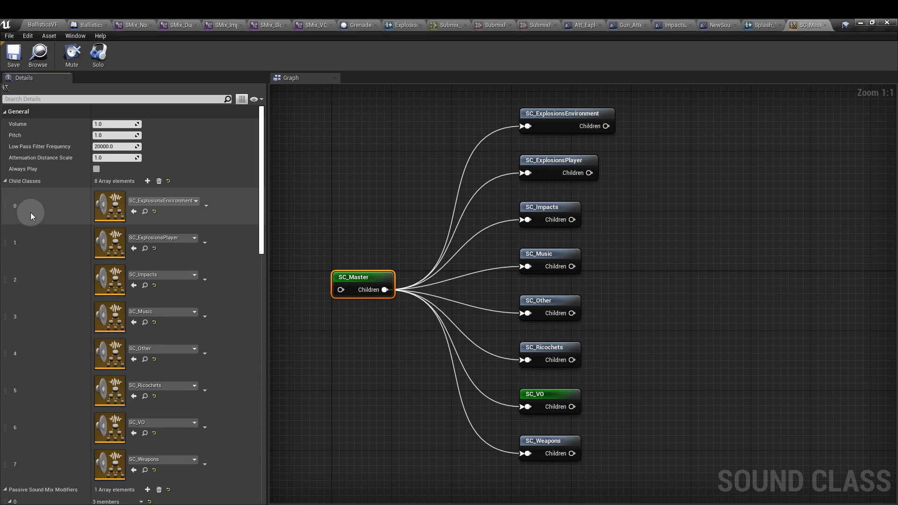
{"action": "left_click", "coordinate": [6, 181]}
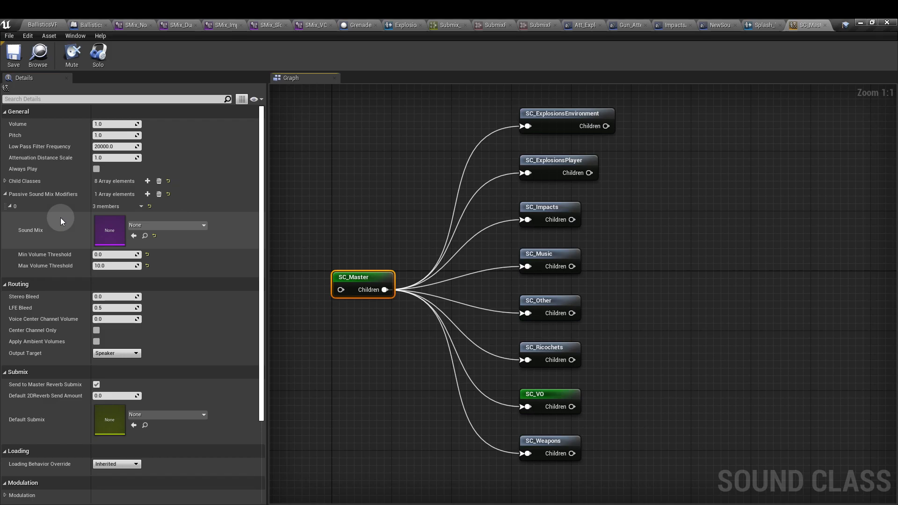
{"action": "left_click", "coordinate": [557, 397]}
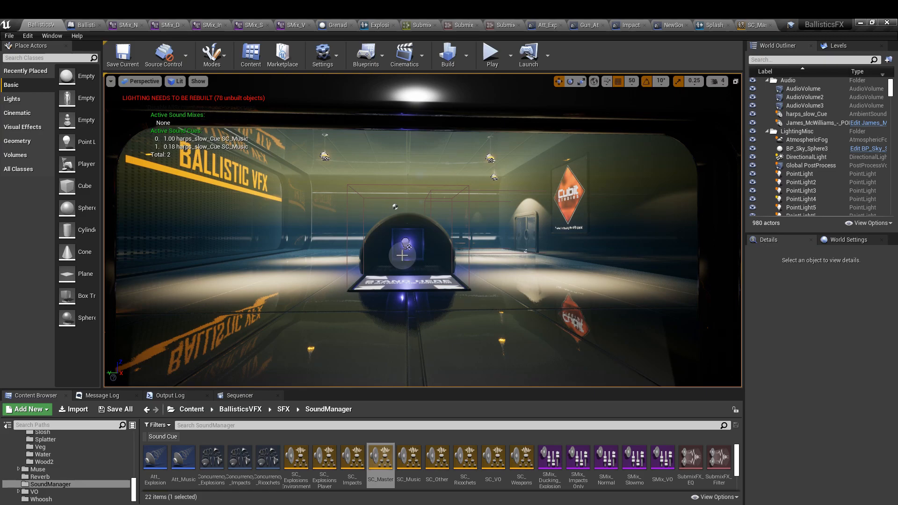
- Toggle the level viewport's active sound mixes display off and back on with the console command "stat soundmixes"
{"action": "key", "text": "grave"}
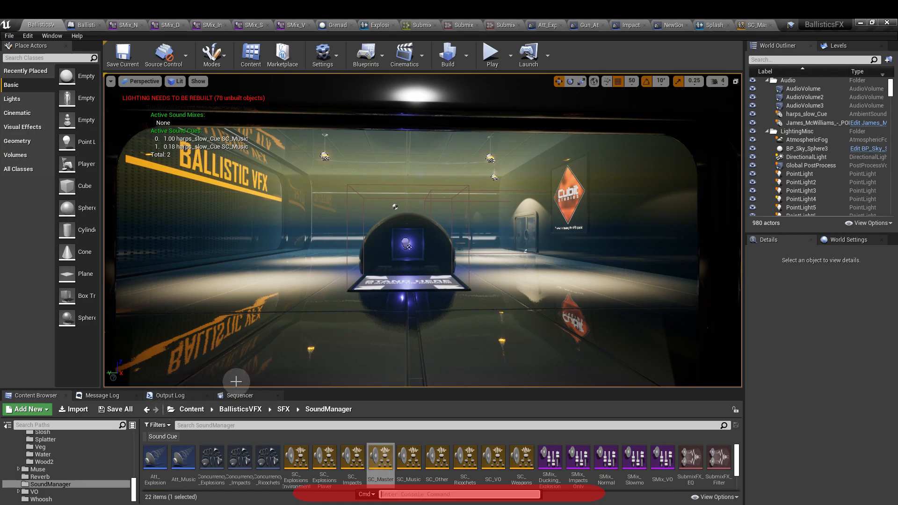
{"action": "type", "text": "st"}
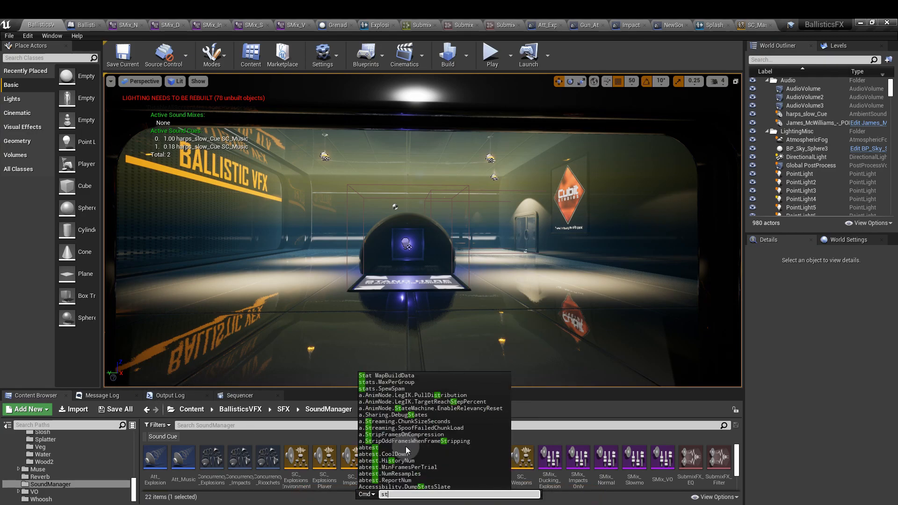
{"action": "type", "text": "at sou"}
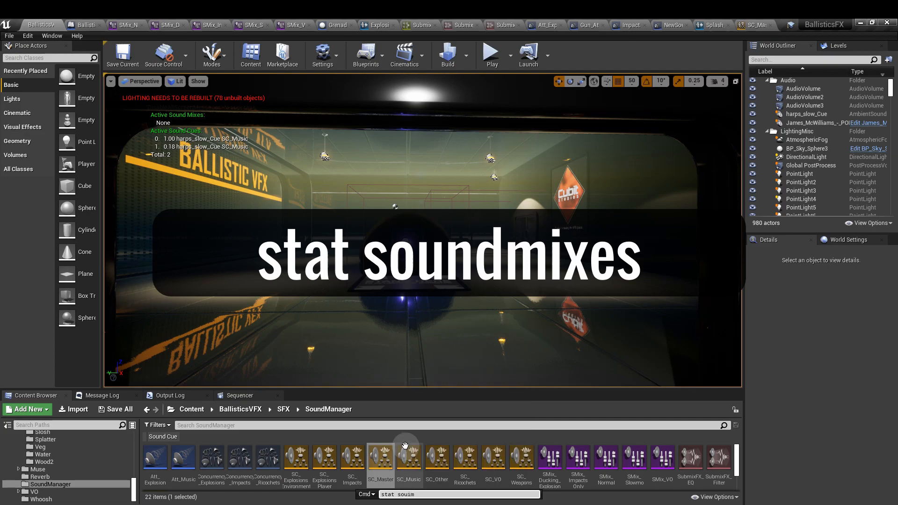
{"action": "type", "text": "ndmixes"}
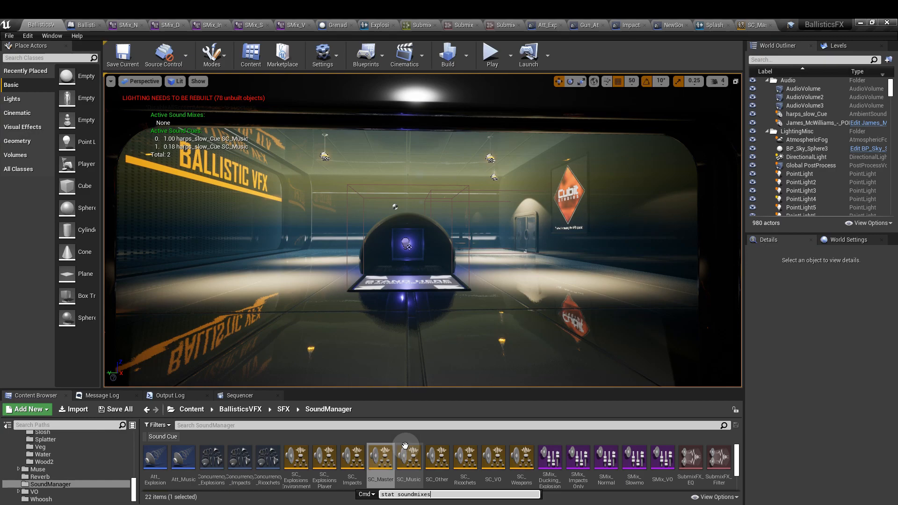
{"action": "key", "text": "Return"}
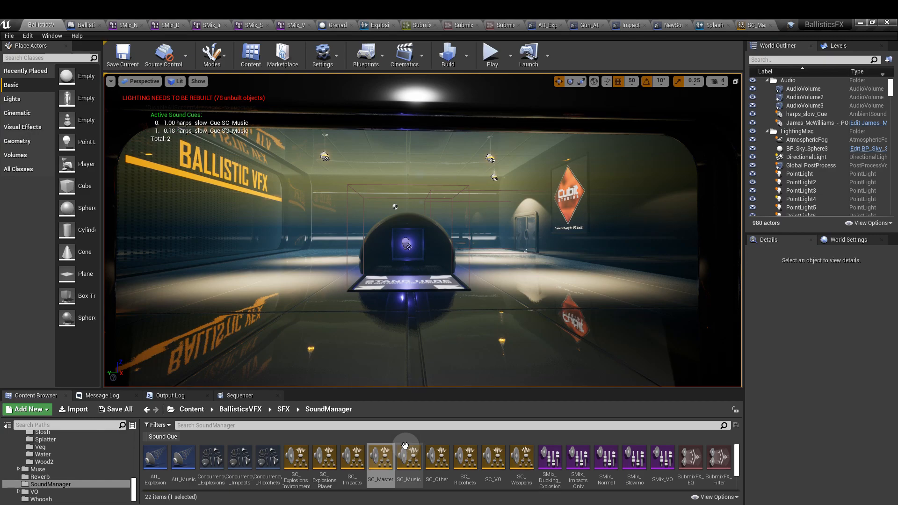
{"action": "key", "text": "grave"}
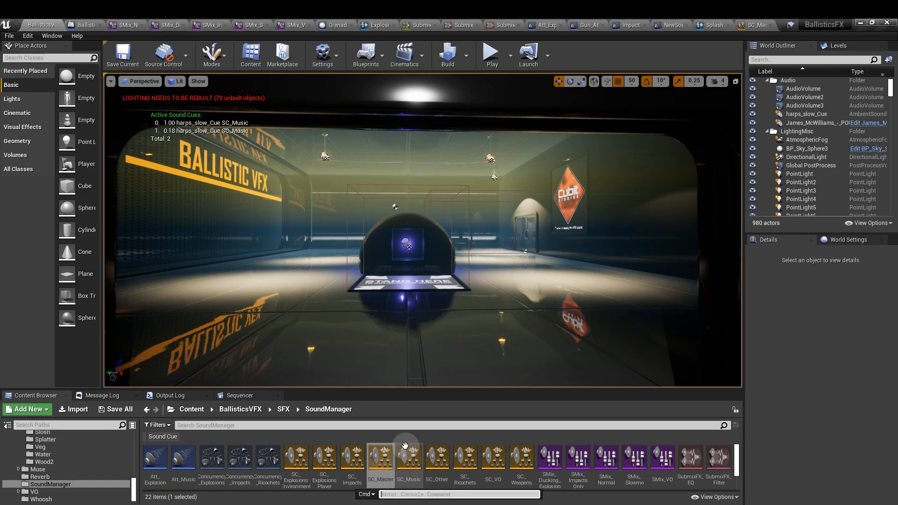
{"action": "key", "text": "Up"}
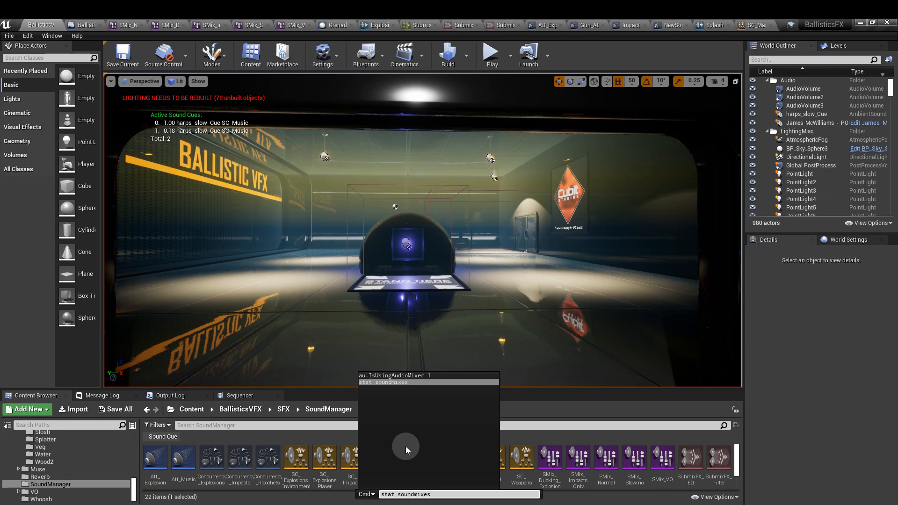
{"action": "key", "text": "Return"}
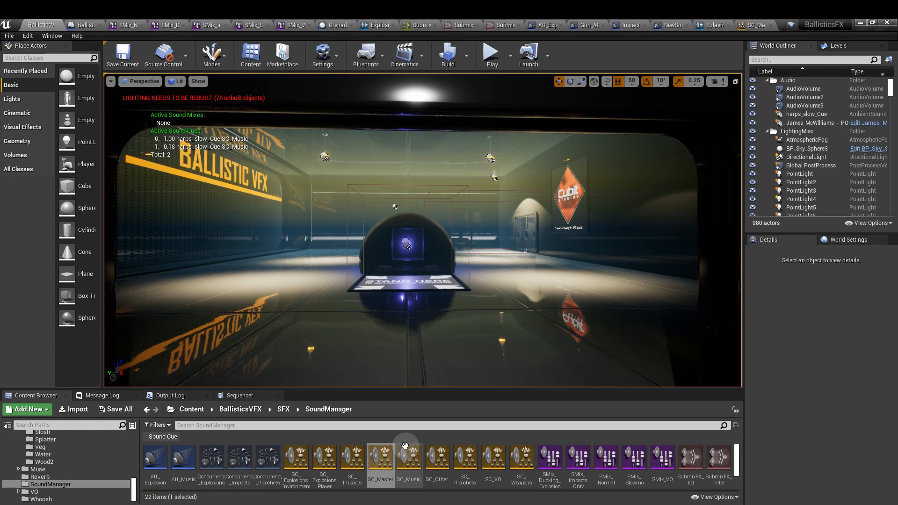
- Toggle the level viewport's active sound cues display off and back on with the console command "stat soundcues"
{"action": "key", "text": "grave"}
{"action": "type", "text": "stat"}
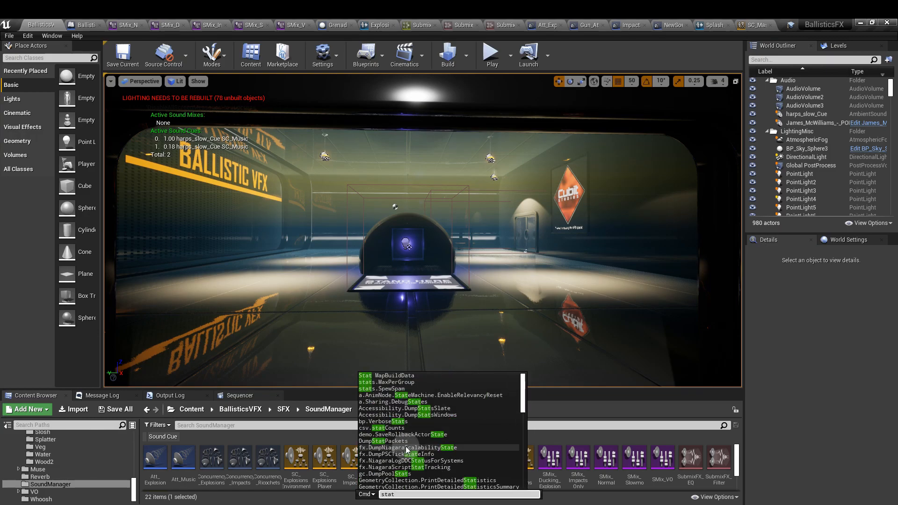
{"action": "type", "text": " sound"}
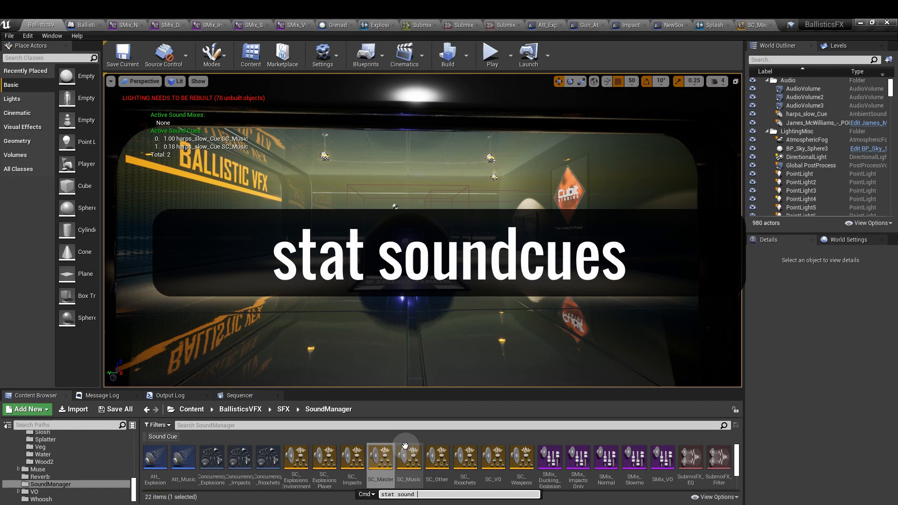
{"action": "type", "text": "cues"}
{"action": "key", "text": "Return"}
{"action": "key", "text": "Up"}
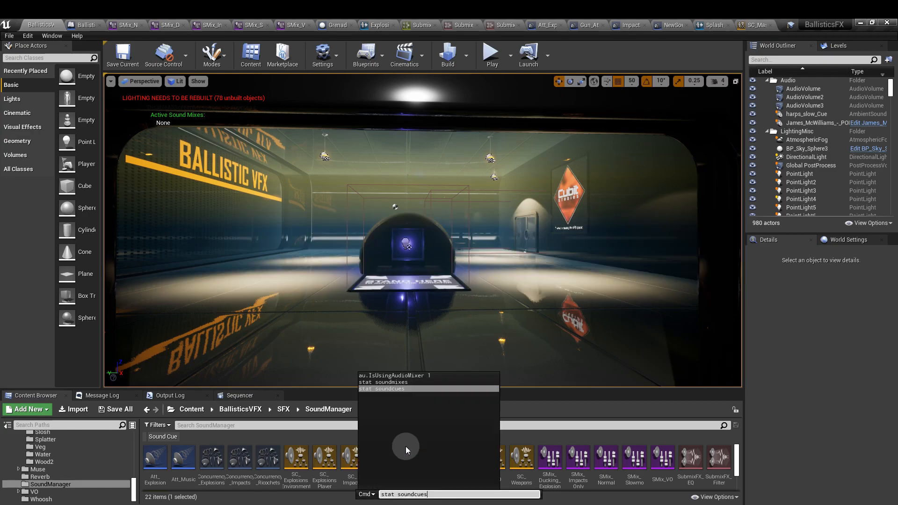
{"action": "key", "text": "Return"}
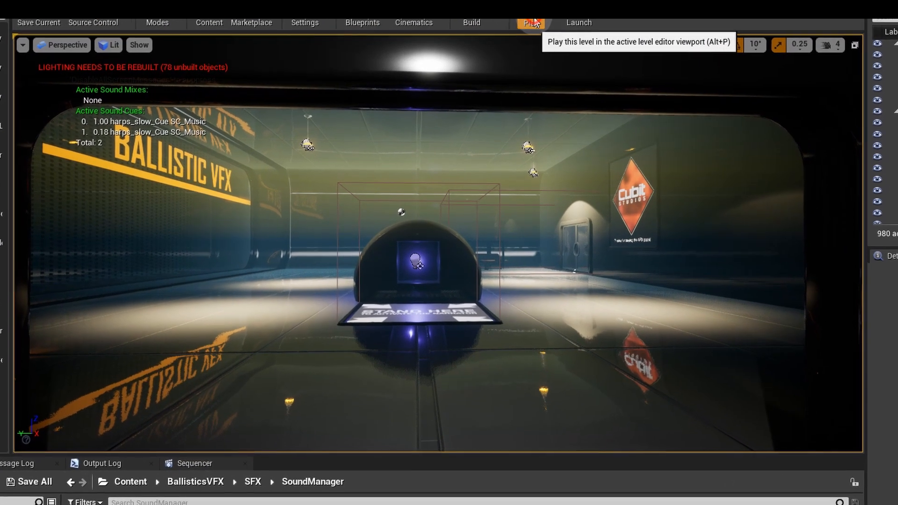
- Play the level and fire the rifle several times to check the base sound mix, and move the character forward
{"action": "left_click", "coordinate": [490, 53]}
{"action": "left_click", "coordinate": [535, 157]}
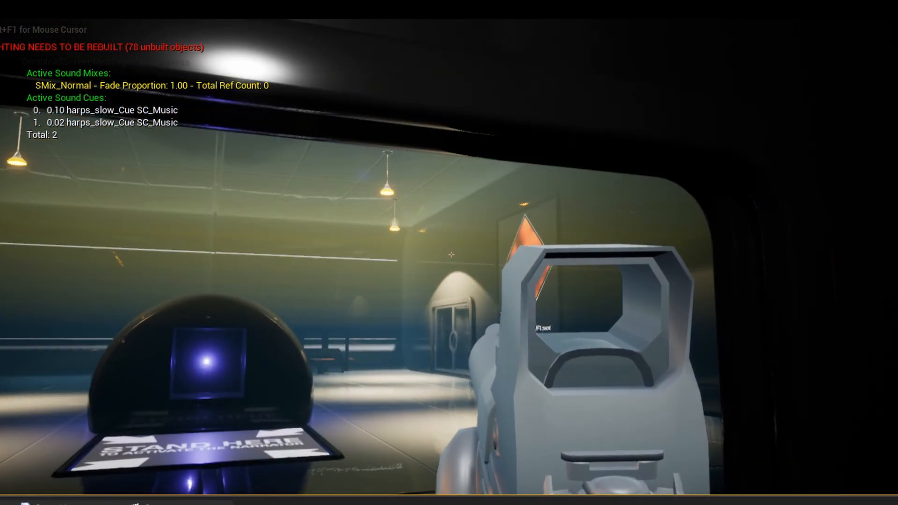
{"action": "left_click", "coordinate": [451, 255]}
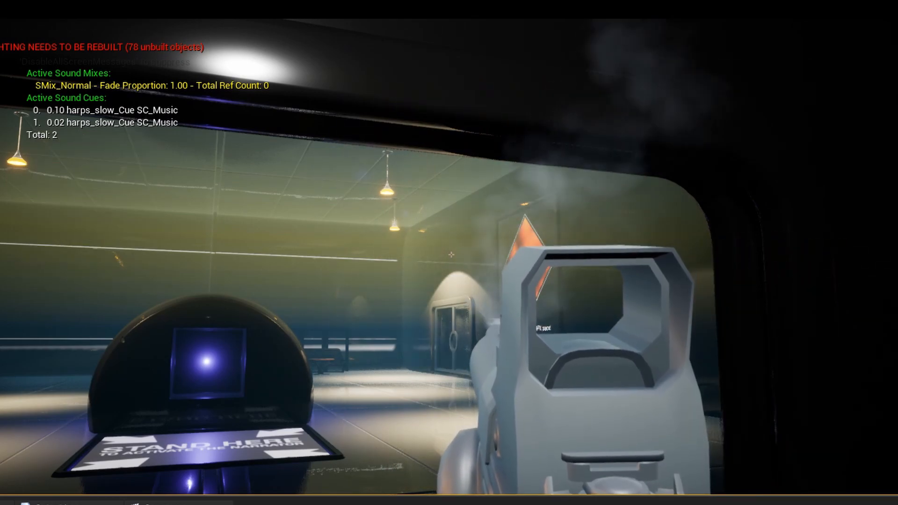
{"action": "left_click", "coordinate": [451, 254]}
{"action": "left_click", "coordinate": [451, 255]}
{"action": "left_click", "coordinate": [451, 255]}
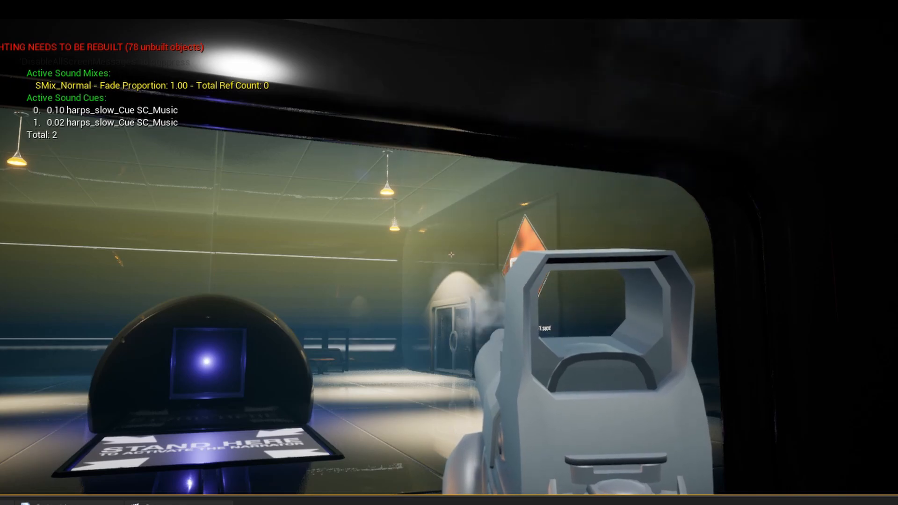
{"action": "key", "text": "w"}
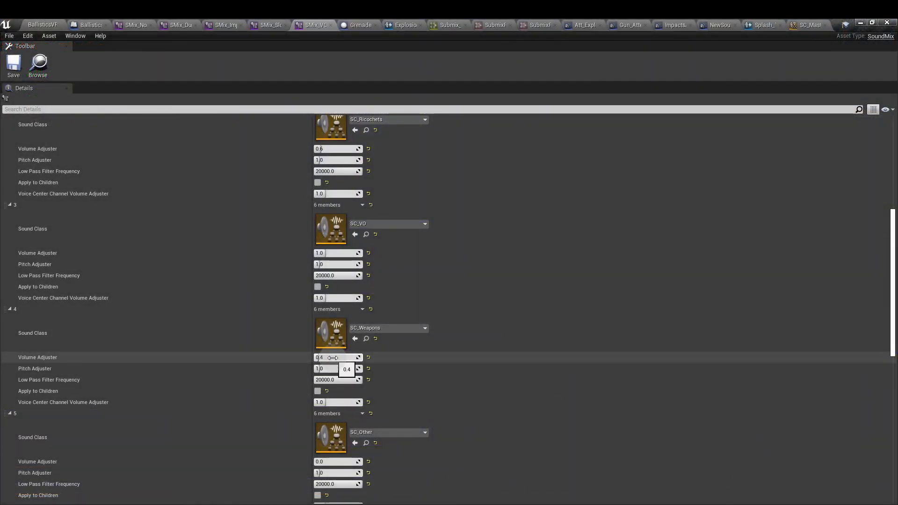
- Return to the running level, walk onto the narrator trigger and fire the rifle inside and outside it to compare active mixes
{"action": "left_click", "coordinate": [43, 25]}
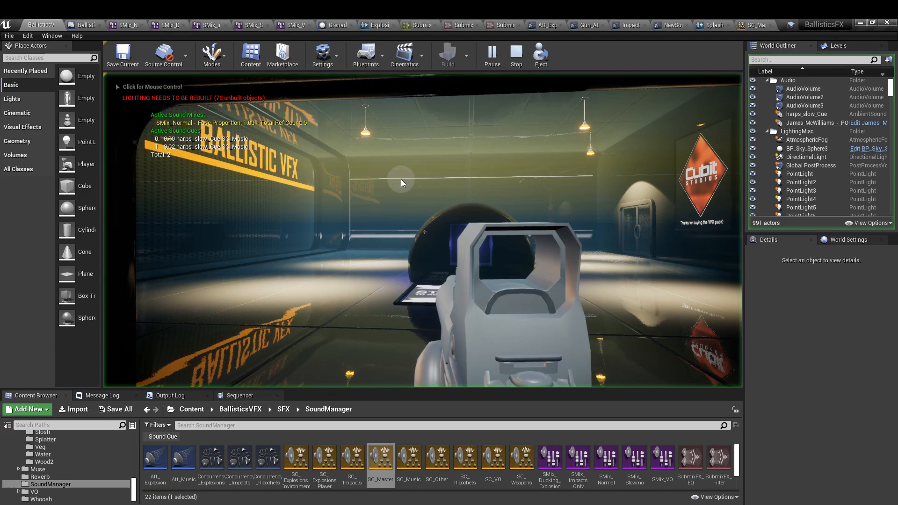
{"action": "left_click", "coordinate": [401, 181]}
{"action": "key", "text": "w"}
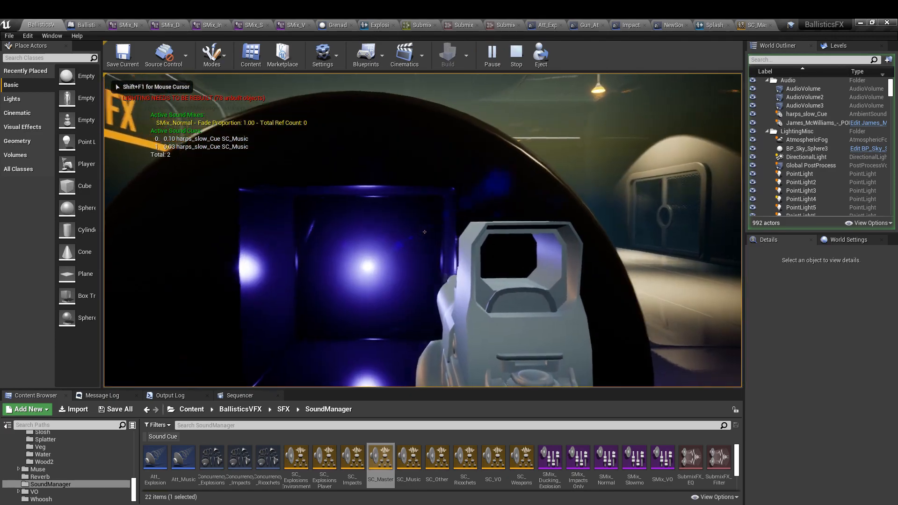
{"action": "left_click", "coordinate": [425, 232]}
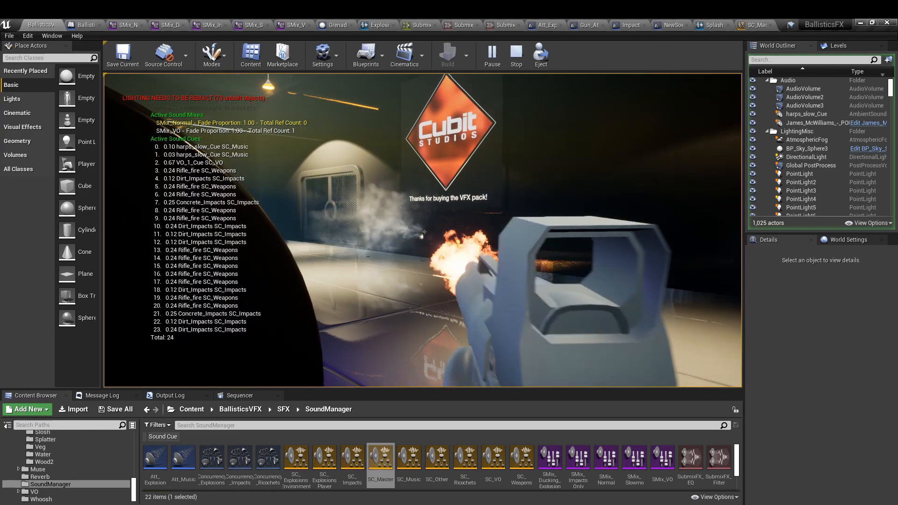
{"action": "key", "text": "s"}
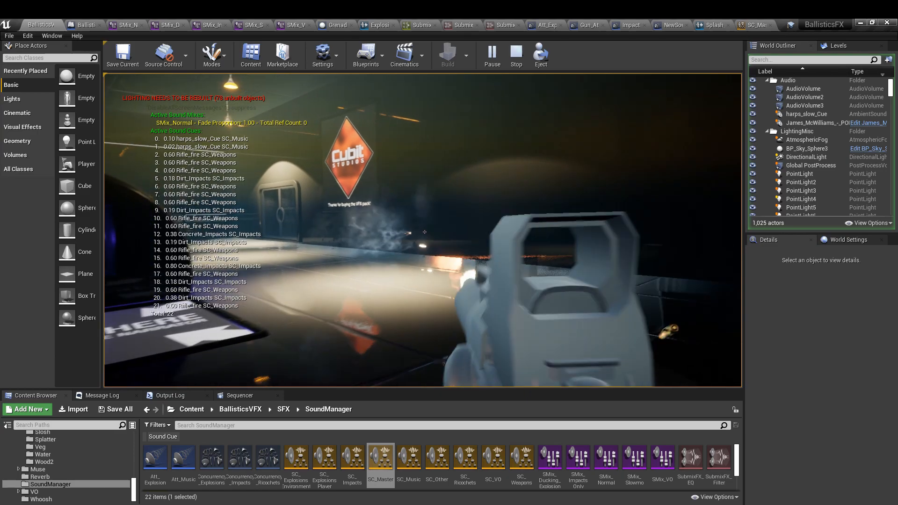
{"action": "left_click", "coordinate": [424, 232]}
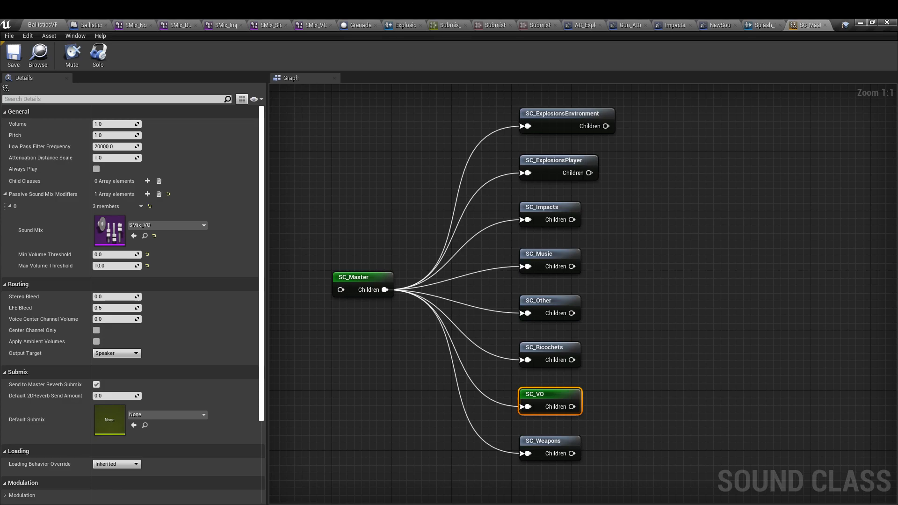
- Examine the Push Sound Mix Modifier and Pop Sound Mix Modifier nodes in the demo map's level blueprint
{"action": "left_click", "coordinate": [89, 25]}
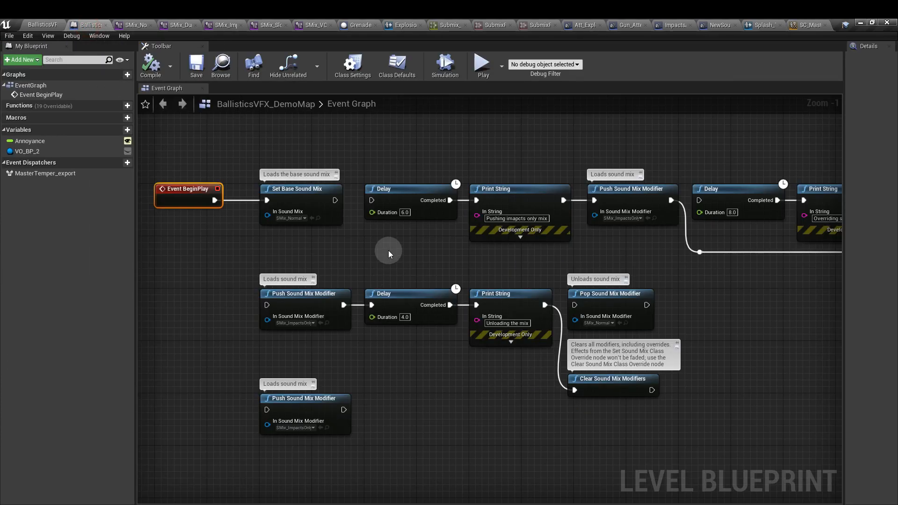
{"action": "left_click", "coordinate": [317, 296]}
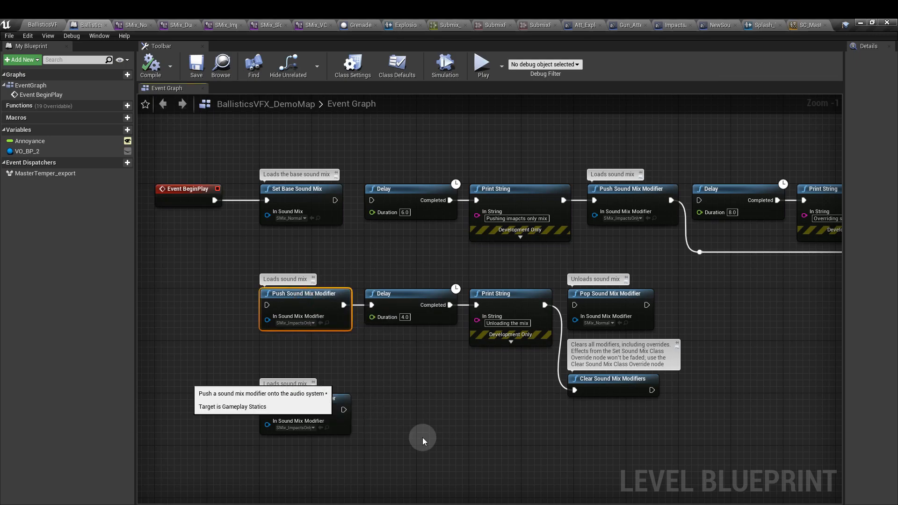
{"action": "left_click", "coordinate": [616, 293]}
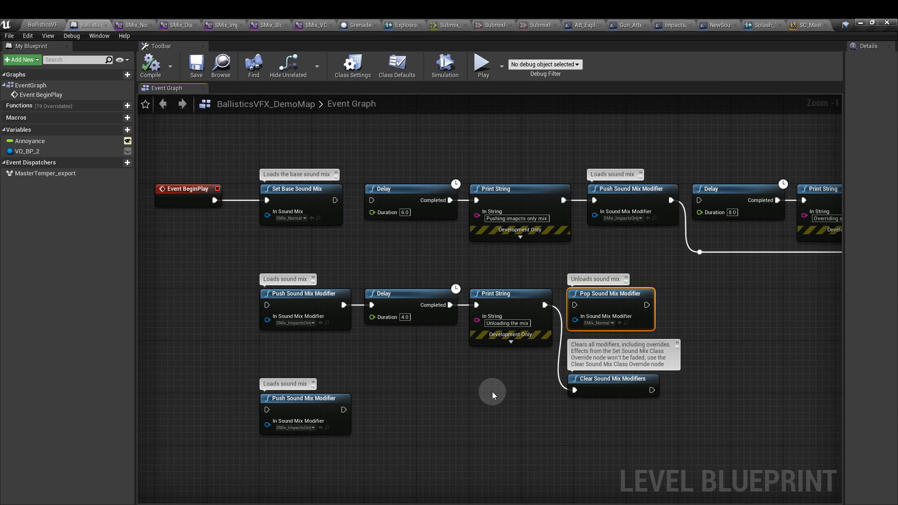
{"action": "left_click", "coordinate": [336, 296]}
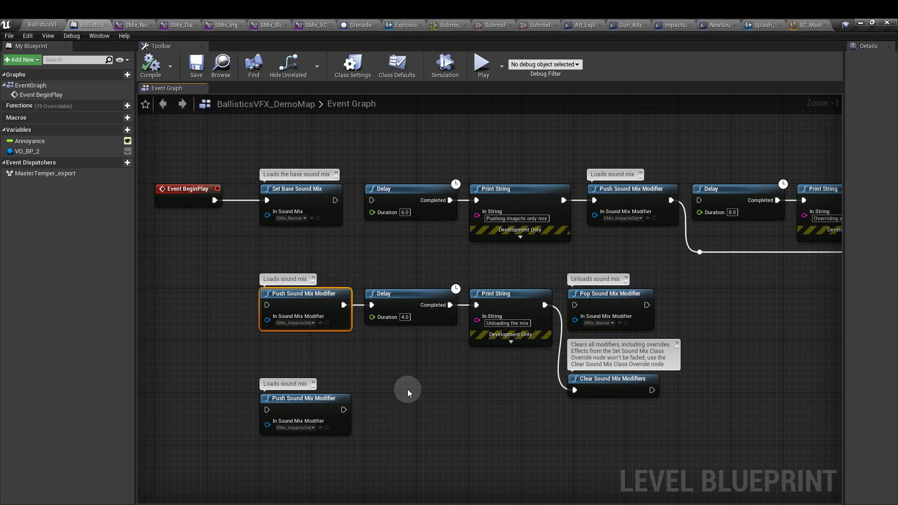
{"action": "left_click", "coordinate": [592, 306]}
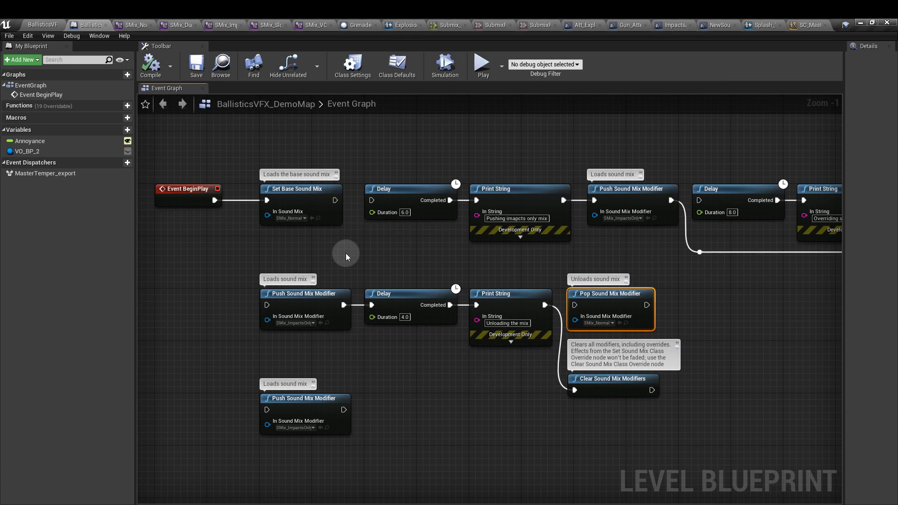
- Wire Set Base Sound Mix to the delayed Push Sound Mix Modifier, and the "Unloading the mix" Print String to Pop Sound Mix Modifier set to SMix_ImpactsOnly
{"action": "left_click_drag", "start_coordinate": [334, 200], "coordinate": [266, 305]}
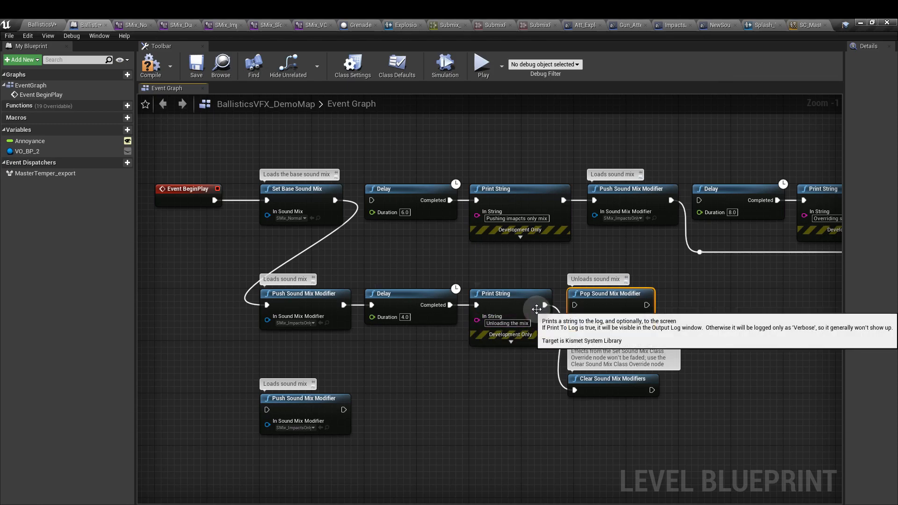
{"action": "left_click_drag", "start_coordinate": [545, 305], "coordinate": [575, 305]}
{"action": "left_click", "coordinate": [599, 323]}
{"action": "left_click", "coordinate": [624, 361]}
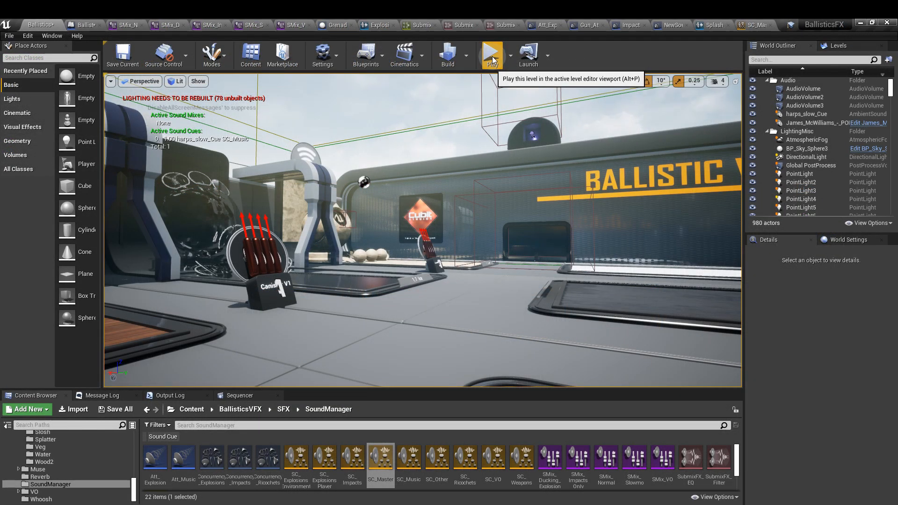
- Play the level in two separate runs to check pushing and popping the SMix_ImpactsOnly mix, and stop play
{"action": "left_click", "coordinate": [492, 60]}
{"action": "left_click", "coordinate": [423, 232]}
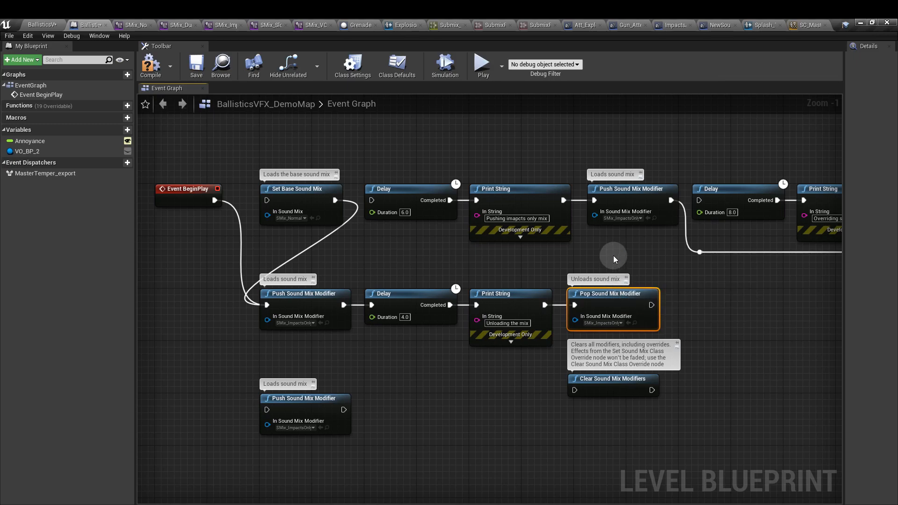
{"action": "left_click", "coordinate": [42, 25]}
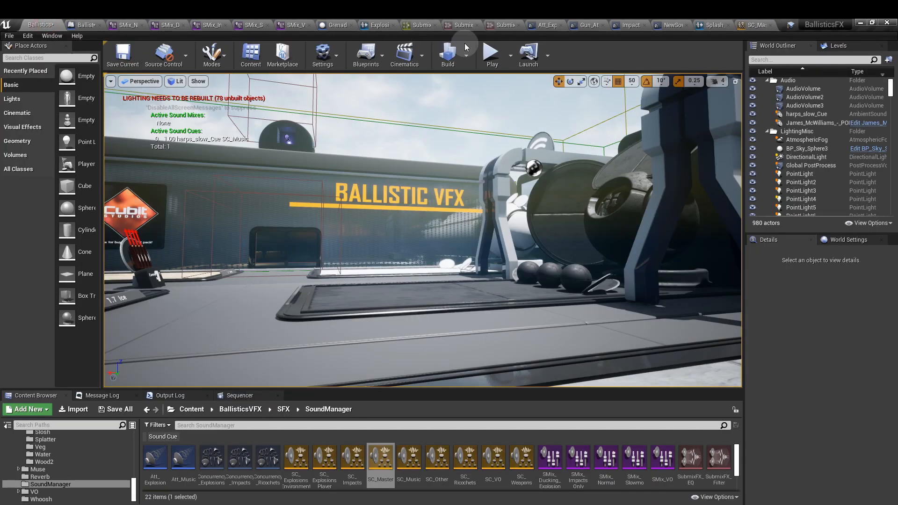
{"action": "left_click", "coordinate": [491, 55]}
{"action": "left_click", "coordinate": [479, 107]}
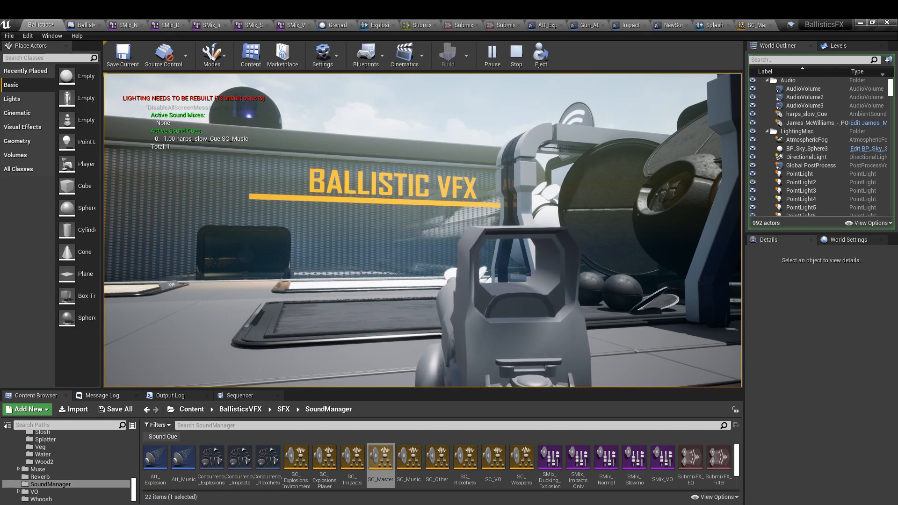
{"action": "key", "text": "Escape"}
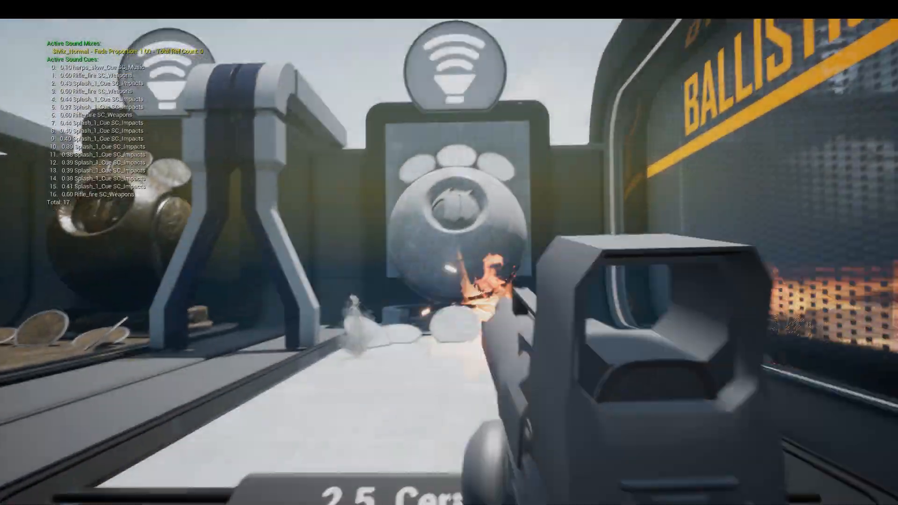
- Fire the rifle around the 2.5 Ceramic area while moving the character back and forward to check the active sound cues
{"action": "key", "text": "s"}
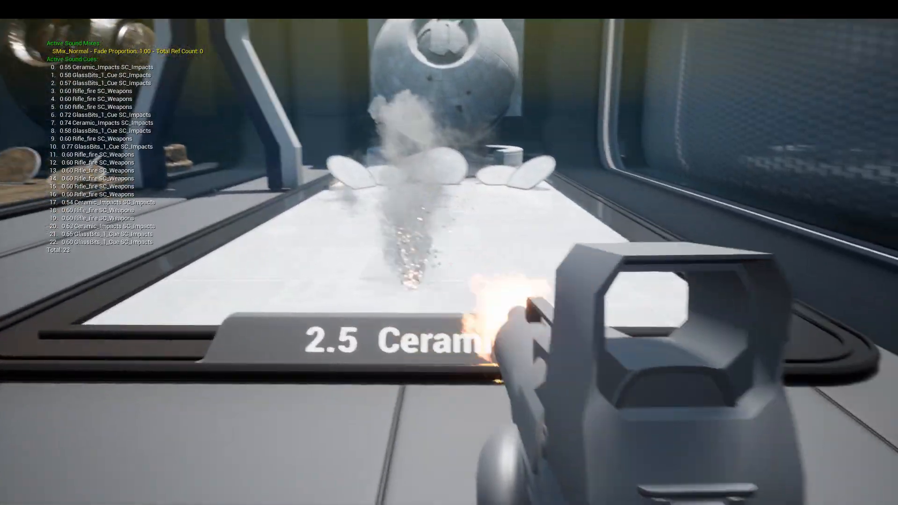
{"action": "key", "text": "w"}
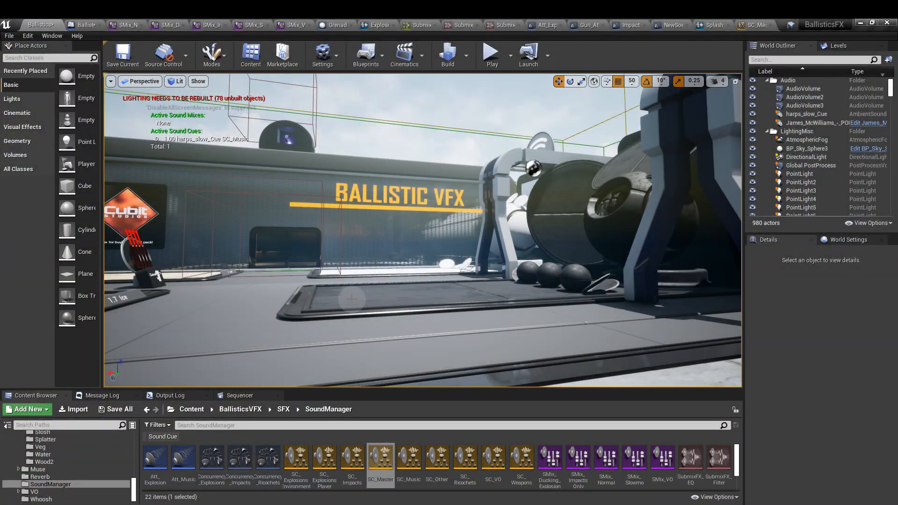
- Open the Concurrency_Impacts asset and look through its Resolution Rule options
{"action": "double_click", "coordinate": [241, 467]}
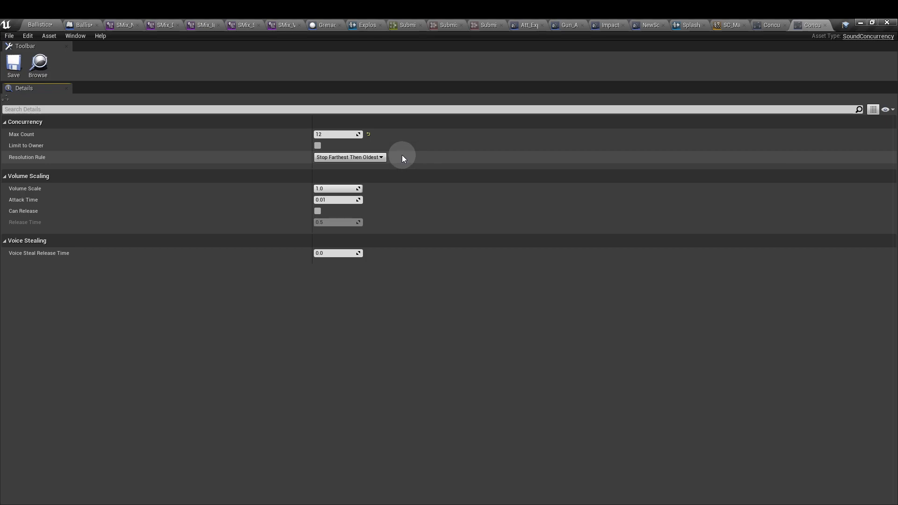
{"action": "left_click", "coordinate": [377, 157]}
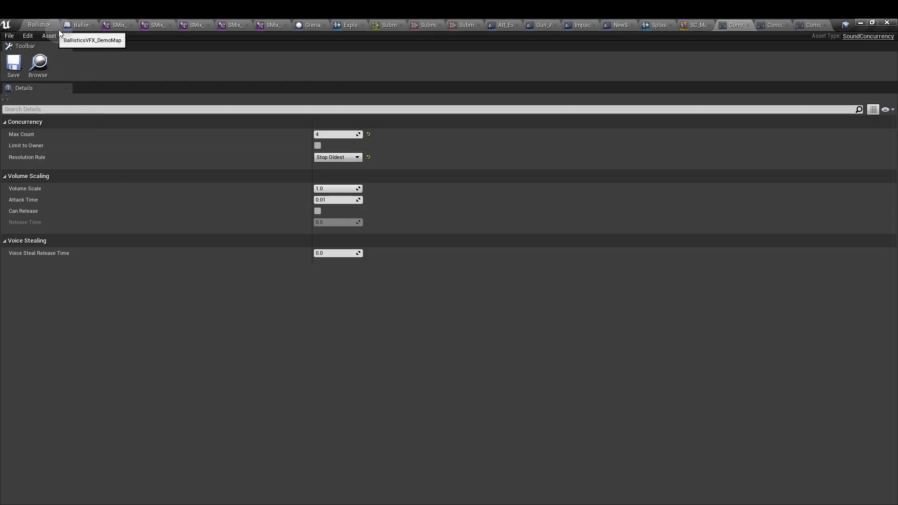
- Clear the Concurrency_Explosions asset from the concurrency set of the Explosions sound cue
{"action": "left_click", "coordinate": [348, 26]}
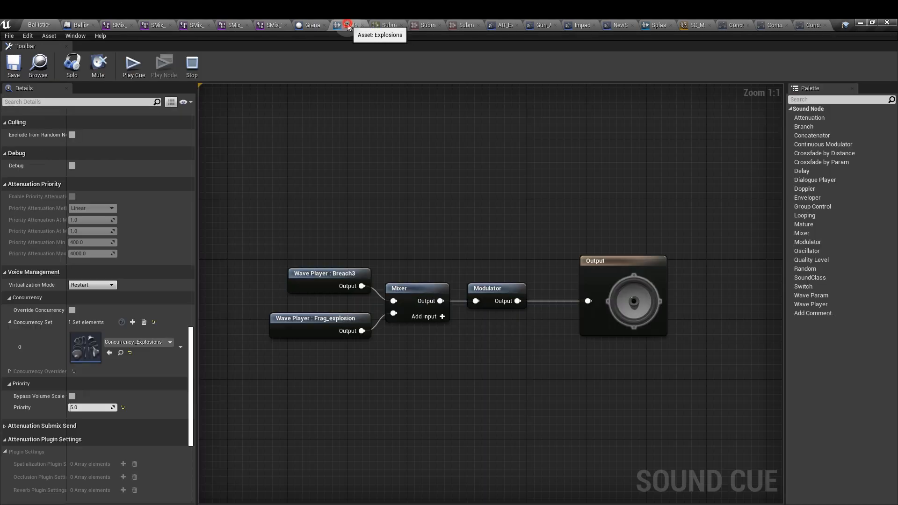
{"action": "left_click", "coordinate": [140, 341]}
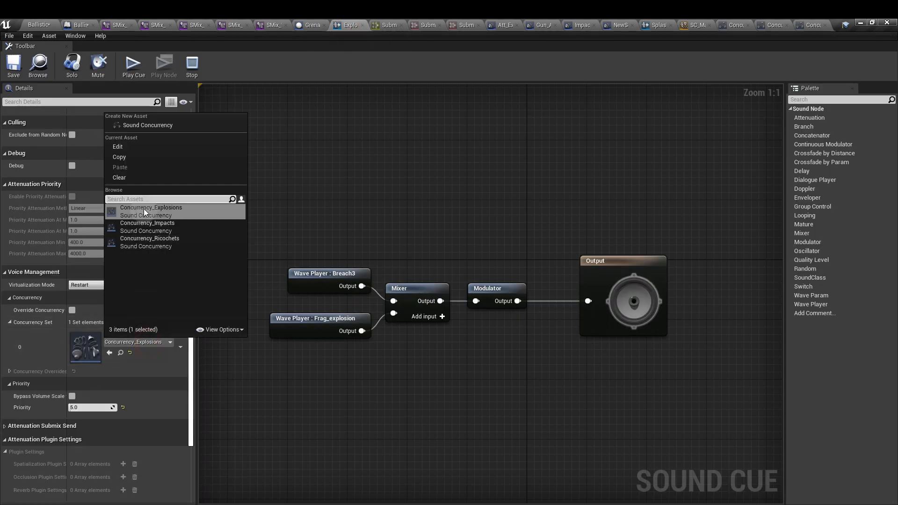
{"action": "left_click", "coordinate": [149, 178]}
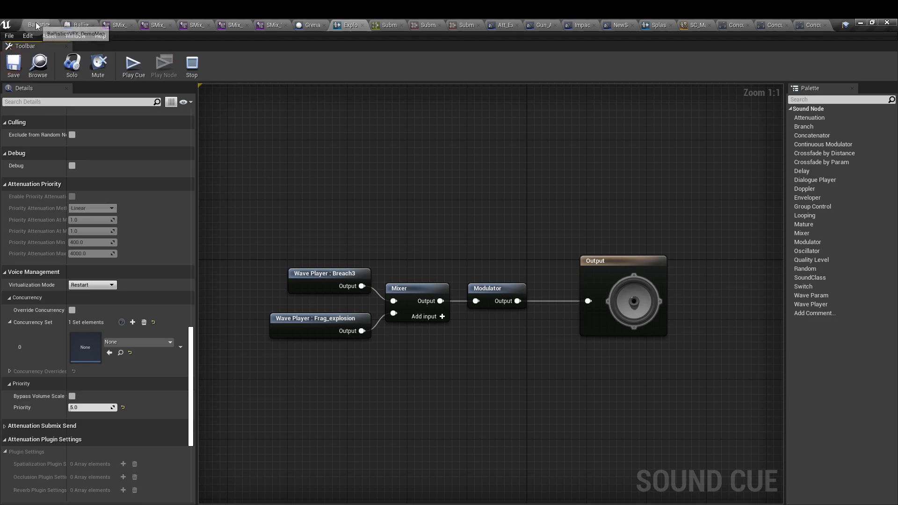
- Play the level and launch several grenades to check the active explosion cues without a concurrency asset
{"action": "left_click", "coordinate": [36, 23]}
{"action": "left_click", "coordinate": [492, 55]}
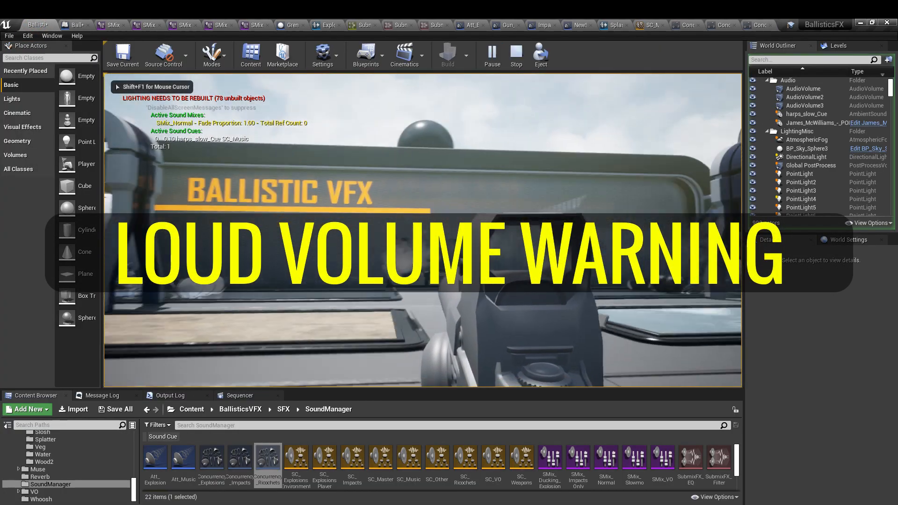
{"action": "left_click", "coordinate": [425, 231]}
{"action": "left_click", "coordinate": [424, 232]}
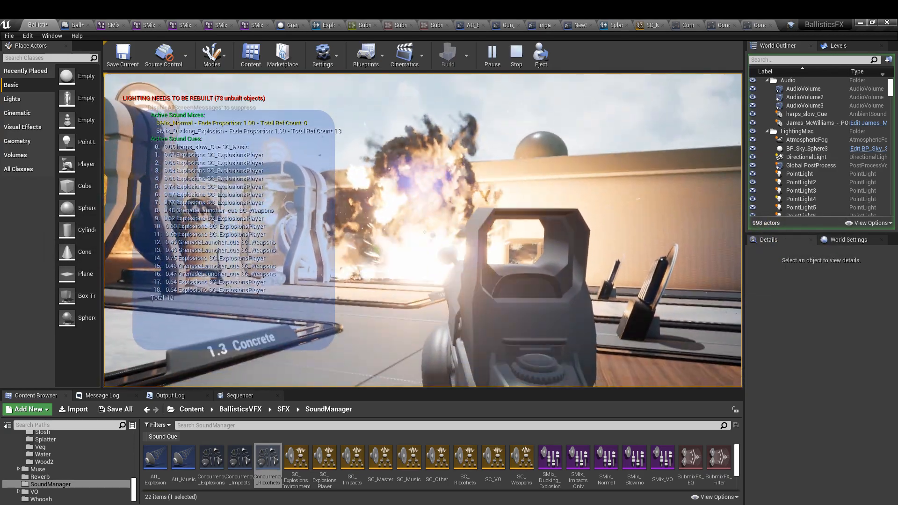
{"action": "left_click", "coordinate": [422, 230]}
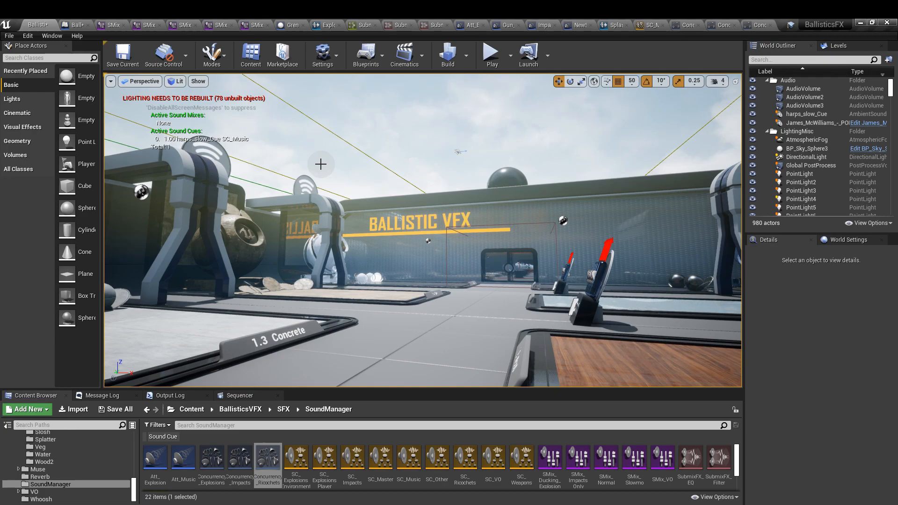
- Review the Concurrency_Explosions settings, reassign that asset to the Explosions sound cue's concurrency set and save the cue
{"action": "left_click", "coordinate": [690, 26]}
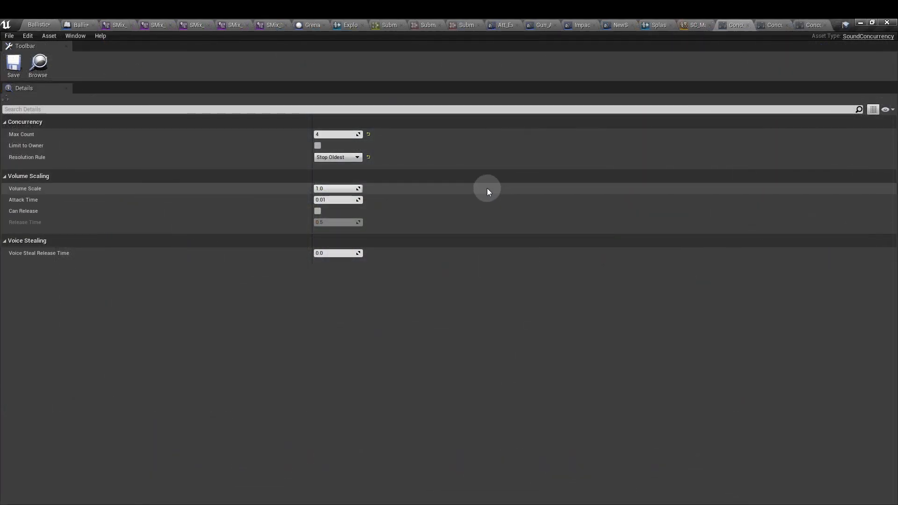
{"action": "left_click", "coordinate": [347, 26]}
{"action": "left_click", "coordinate": [135, 343]}
{"action": "left_click", "coordinate": [184, 211]}
{"action": "left_click", "coordinate": [20, 71]}
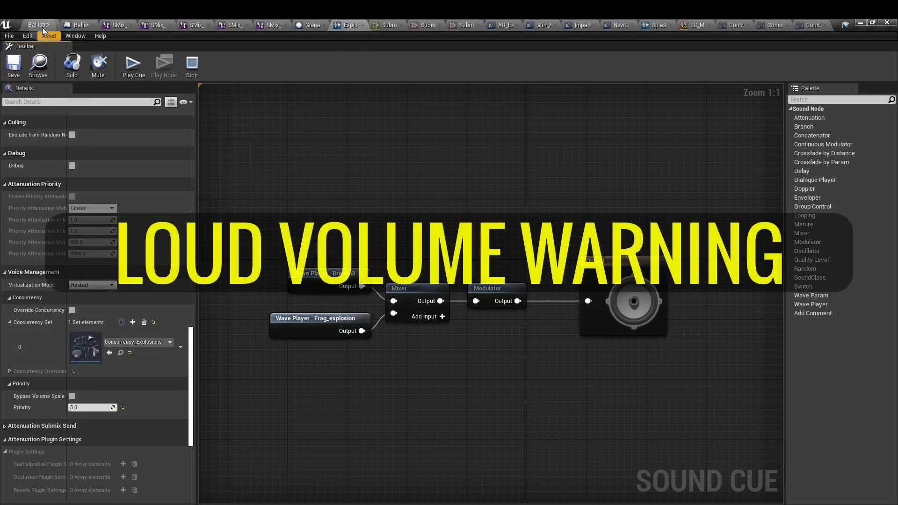
- Play the level and launch repeated grenades to check the active explosion cues with Concurrency_Explosions assigned, and stop play
{"action": "left_click", "coordinate": [42, 27]}
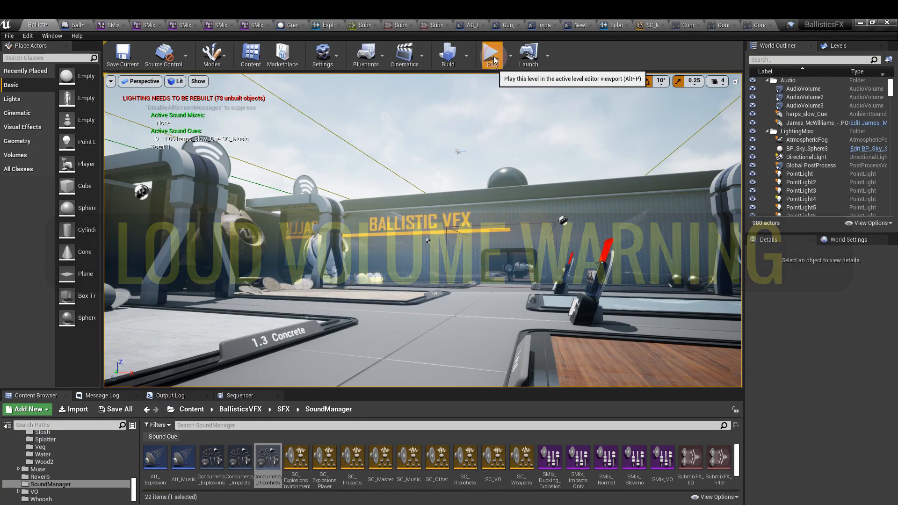
{"action": "left_click", "coordinate": [491, 54]}
{"action": "left_click", "coordinate": [456, 151]}
{"action": "left_click", "coordinate": [456, 150]}
{"action": "left_click", "coordinate": [457, 150]}
{"action": "left_click", "coordinate": [456, 151]}
{"action": "left_click", "coordinate": [456, 150]}
{"action": "left_click", "coordinate": [456, 150]}
{"action": "left_click", "coordinate": [423, 231]}
{"action": "left_click", "coordinate": [423, 230]}
{"action": "left_click", "coordinate": [423, 230]}
{"action": "left_click", "coordinate": [422, 230]}
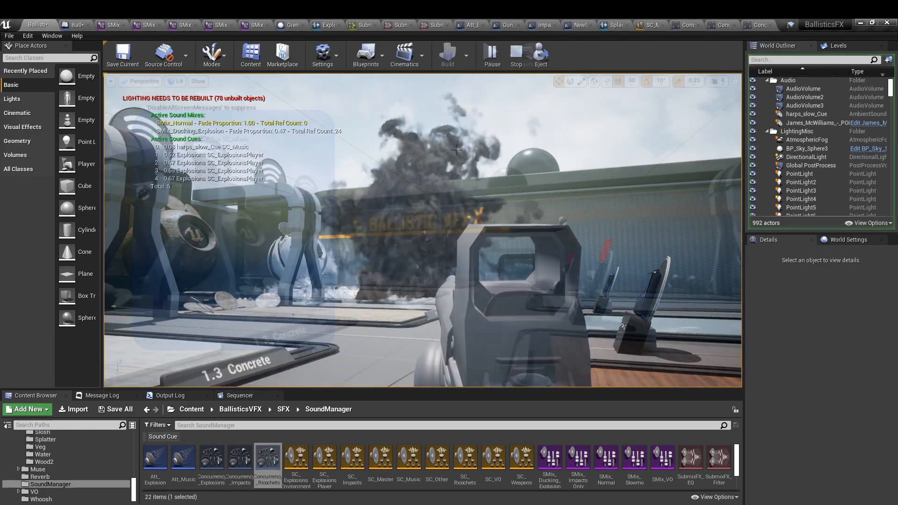
{"action": "key", "text": "Escape"}
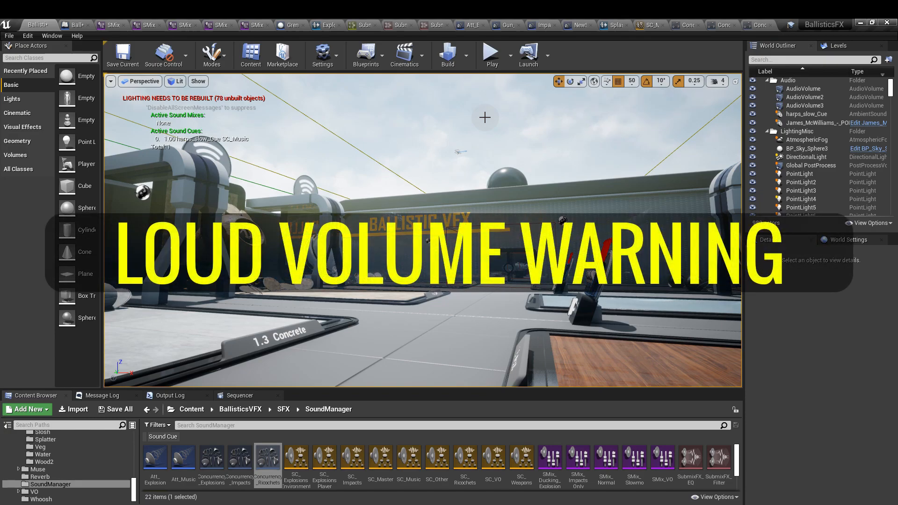
- Play the level once more, fire the rifle to check the active weapon and impact cues, and stop play
{"action": "left_click", "coordinate": [492, 65]}
{"action": "left_click", "coordinate": [452, 178]}
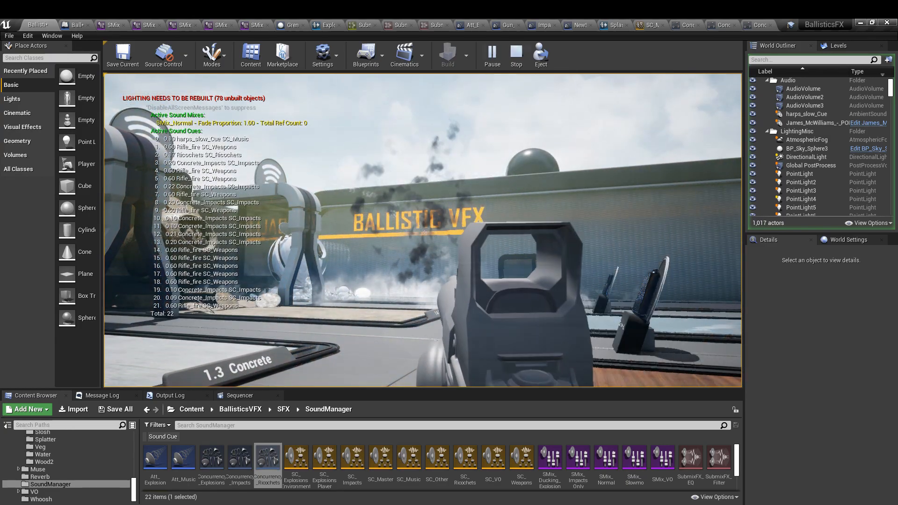
{"action": "key", "text": "Escape"}
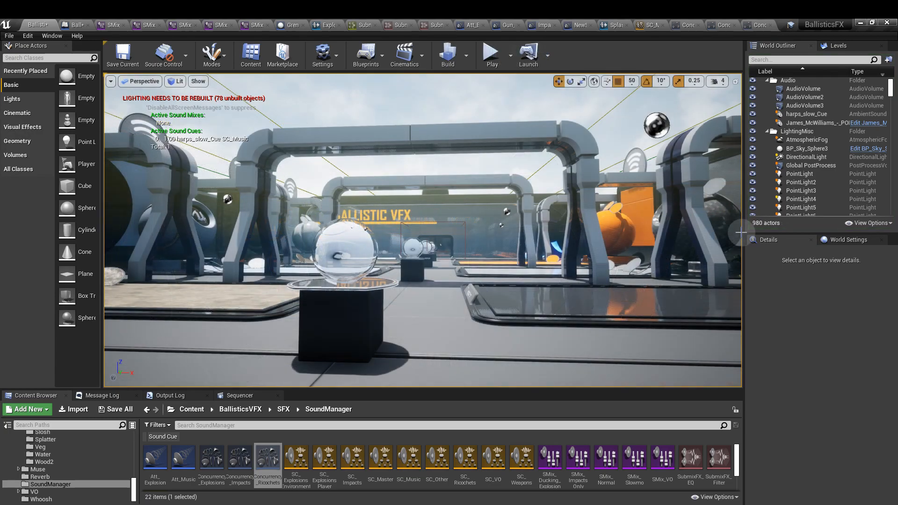
- Examine the Push Sound Mix Modifier node that loads the ducking mix in the Grenade_launched event graph
{"action": "left_click", "coordinate": [291, 25]}
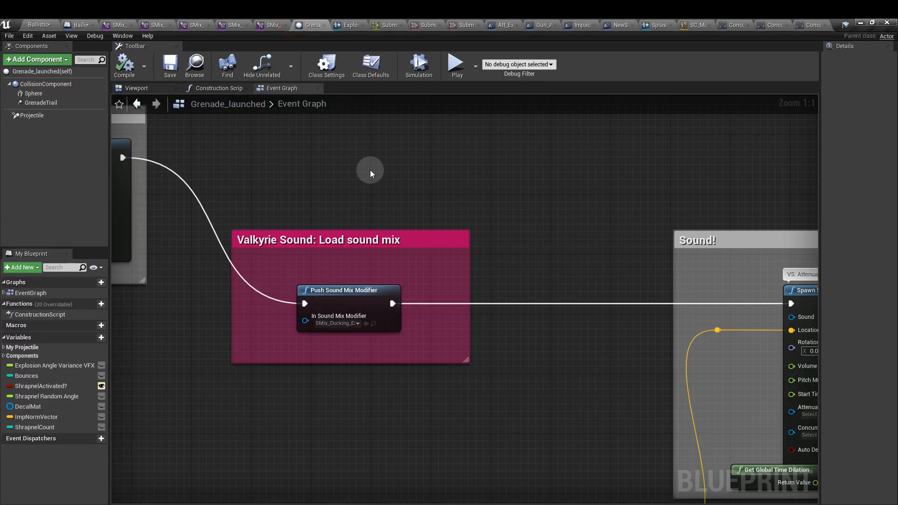
{"action": "scroll", "coordinate": [367, 178], "scroll_direction": "down", "scroll_amount": 6}
{"action": "scroll", "coordinate": [501, 234], "scroll_direction": "up", "scroll_amount": 5}
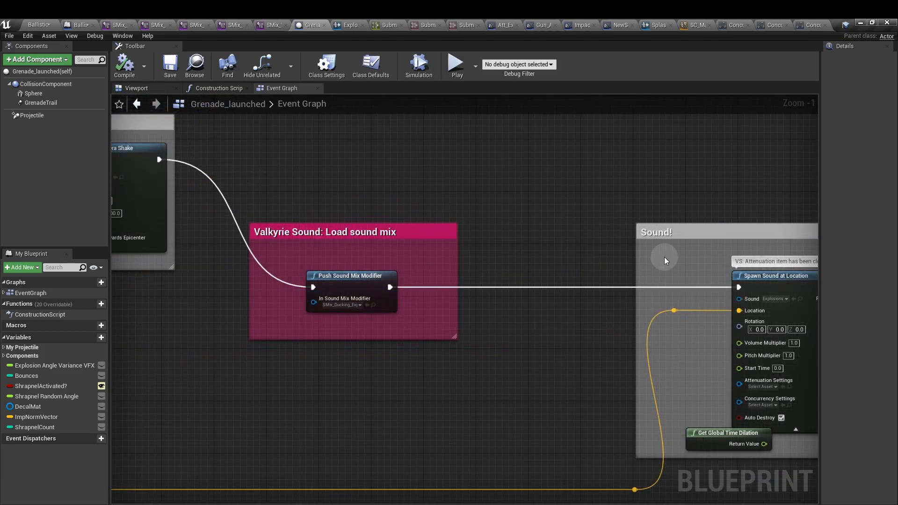
{"action": "left_click", "coordinate": [361, 280]}
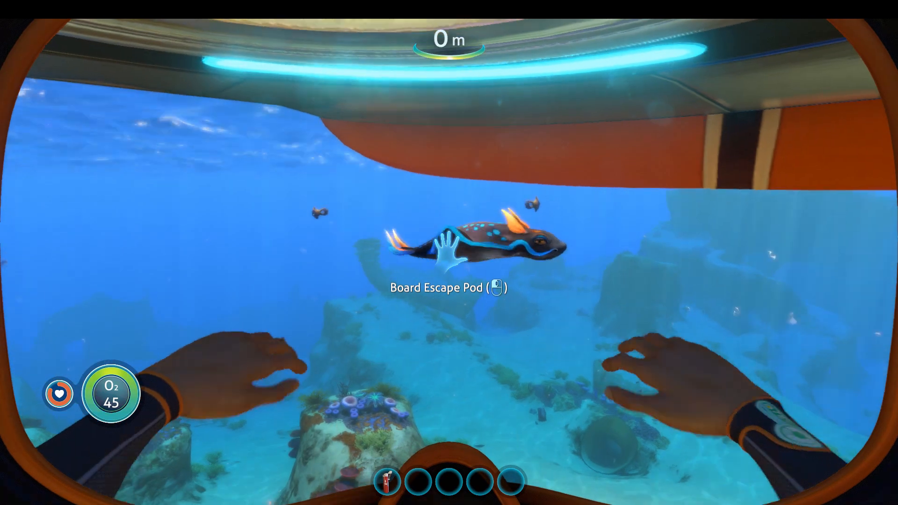
{"action": "key", "text": "w"}
{"action": "key", "text": "w"}
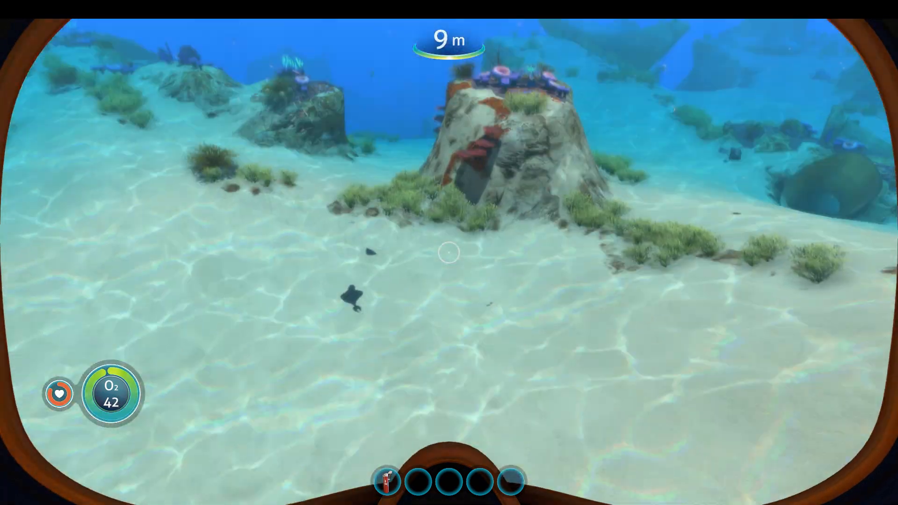
{"action": "key", "text": "w"}
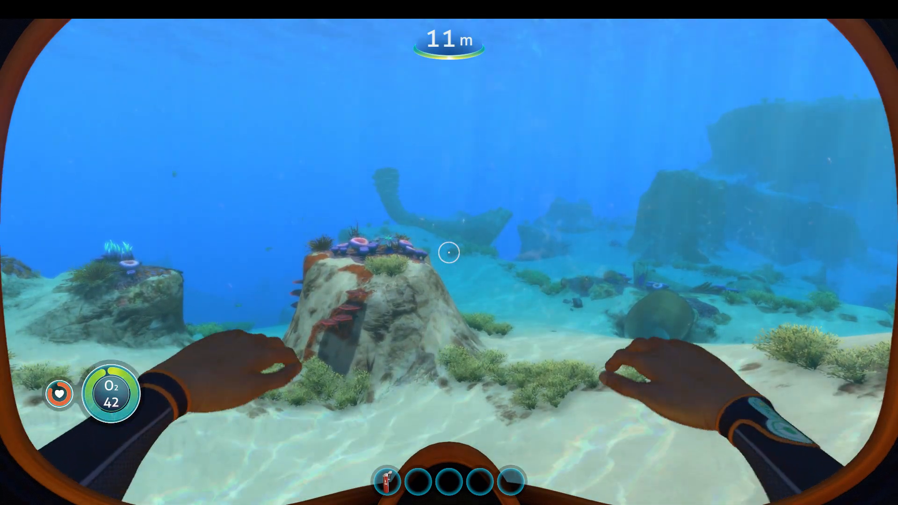
{"action": "key", "text": "w"}
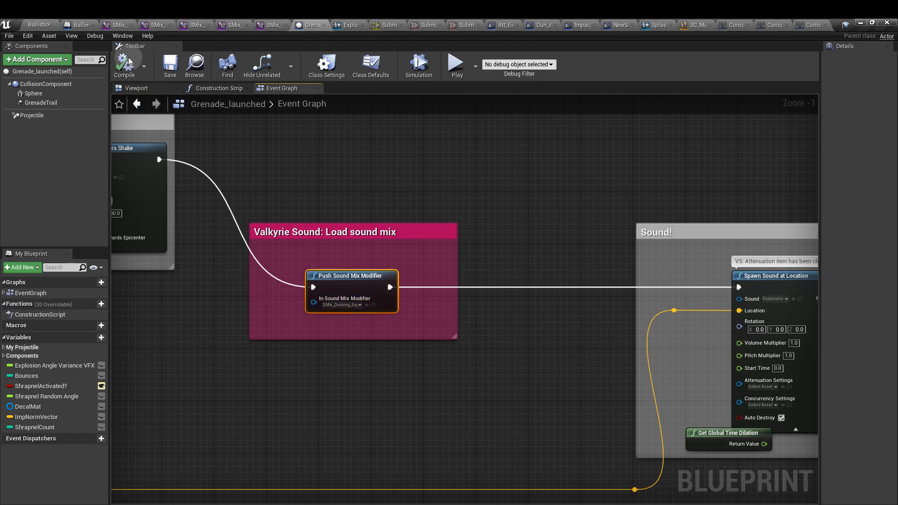
- Open the SMix_Normal sound mix and review its sound class effects
{"action": "left_click", "coordinate": [116, 26]}
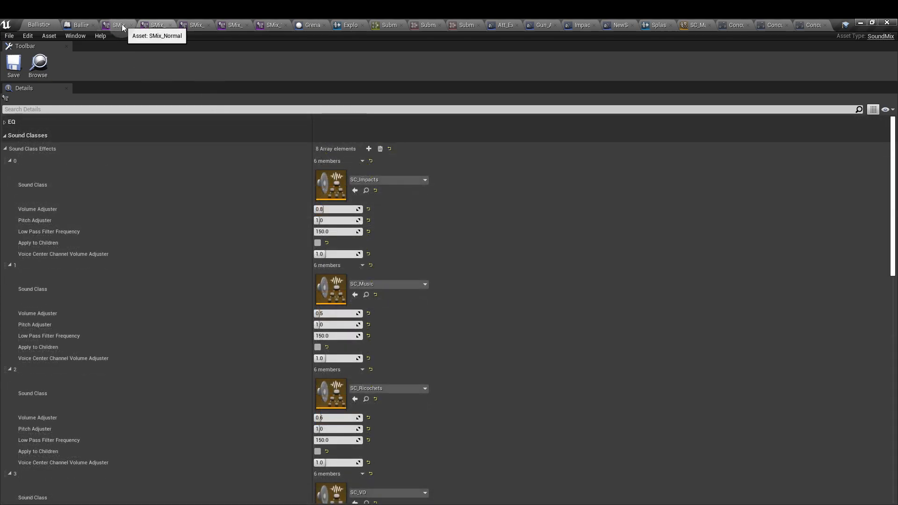
- Compare the sound class effects of SMix_Normal and the explosion ducking mix, and review the ducking mix's duration and fade settings
{"action": "left_click", "coordinate": [122, 24]}
{"action": "scroll", "coordinate": [262, 296], "scroll_direction": "up", "scroll_amount": 10}
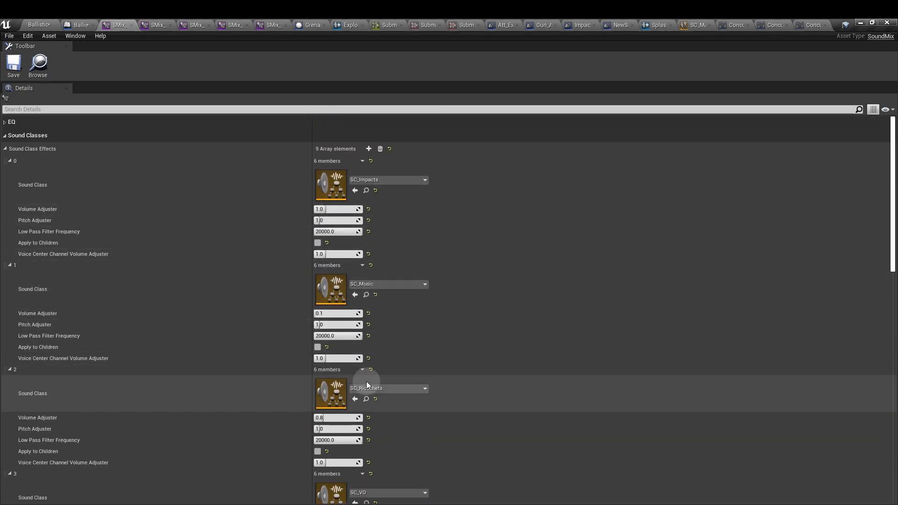
{"action": "left_click", "coordinate": [158, 25]}
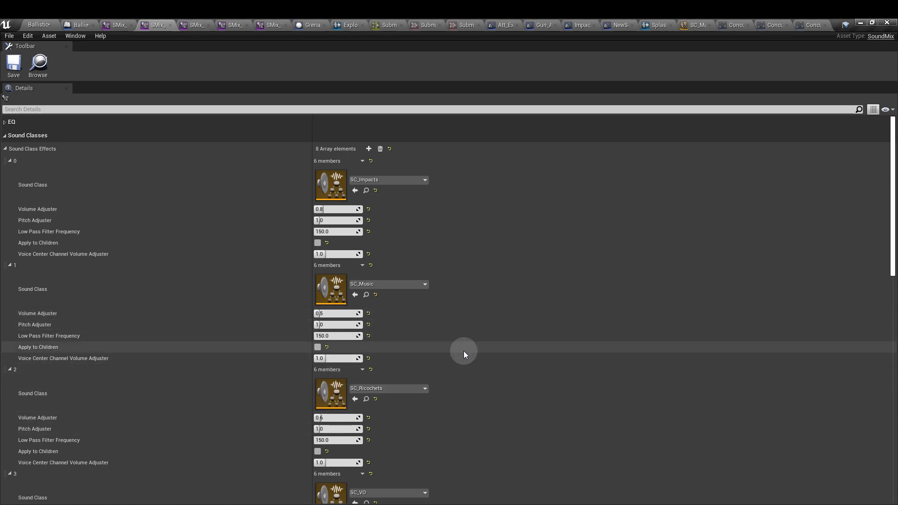
{"action": "scroll", "coordinate": [454, 354], "scroll_direction": "down", "scroll_amount": 10}
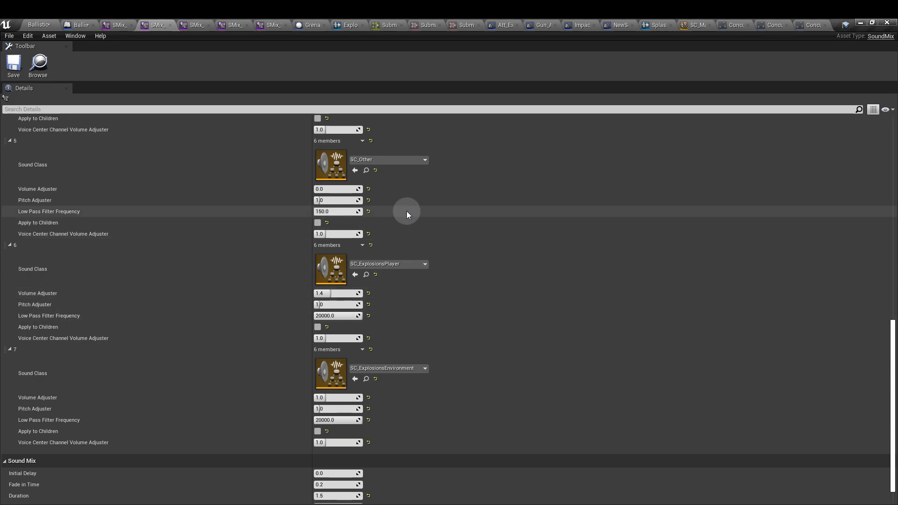
{"action": "scroll", "coordinate": [406, 212], "scroll_direction": "up", "scroll_amount": 5}
{"action": "scroll", "coordinate": [406, 211], "scroll_direction": "down", "scroll_amount": 1}
{"action": "scroll", "coordinate": [406, 211], "scroll_direction": "up", "scroll_amount": 4}
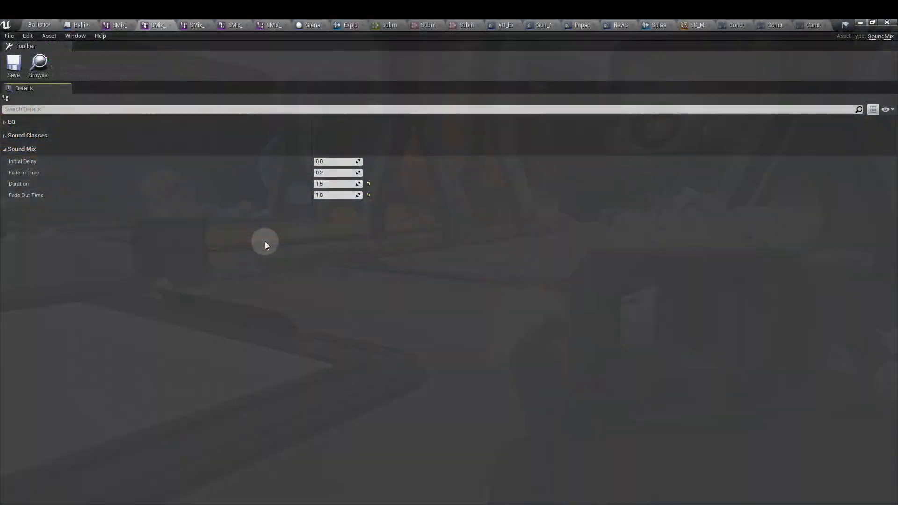
- In the Grenade_launched event graph, rewire the camera shake node's execution output directly to Spawn Sound at Location, bypassing Push Sound Mix Modifier
{"action": "left_click", "coordinate": [80, 25]}
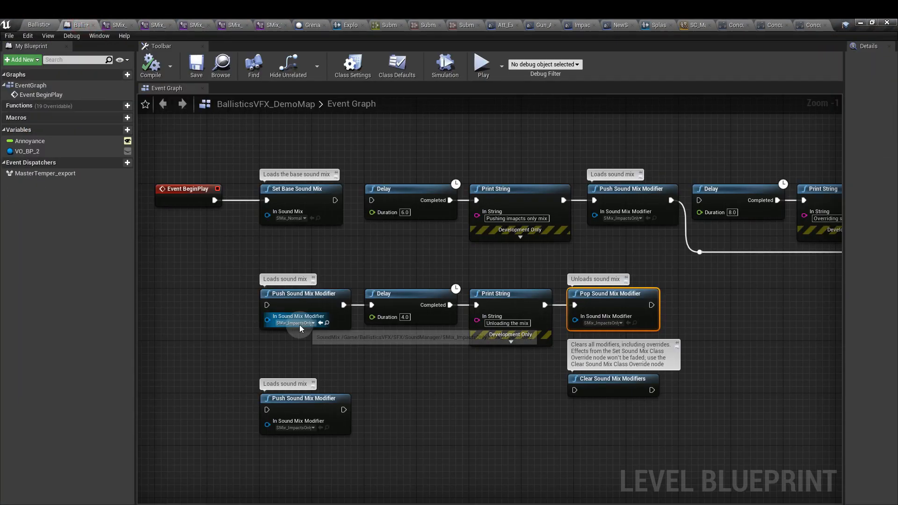
{"action": "left_click", "coordinate": [308, 26]}
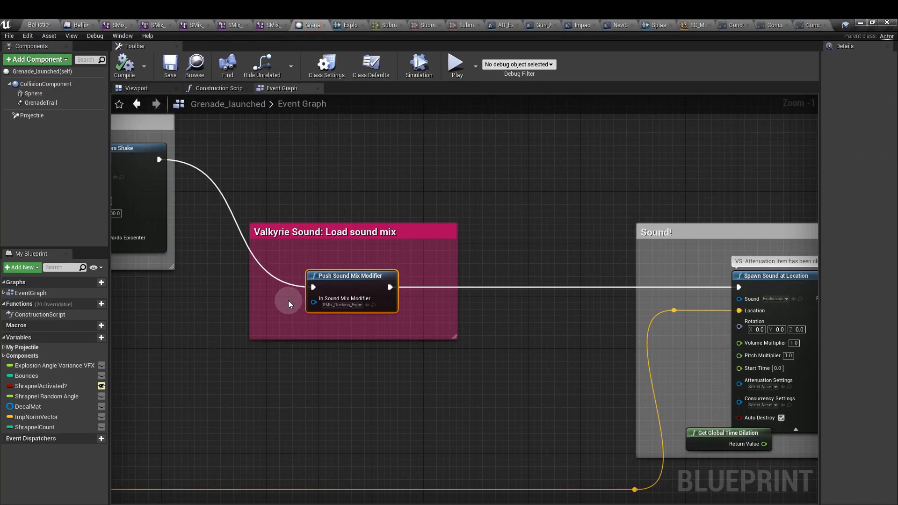
{"action": "left_click_drag", "start_coordinate": [163, 160], "coordinate": [739, 287]}
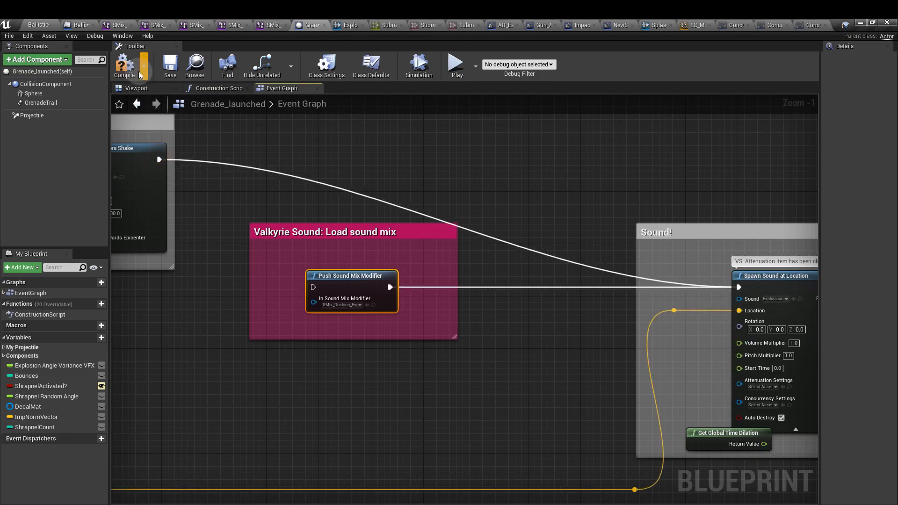
- Play the level, launch a grenade and fire the rifle to check the active sound mixes without the ducking mix, and stop play
{"action": "left_click", "coordinate": [38, 26]}
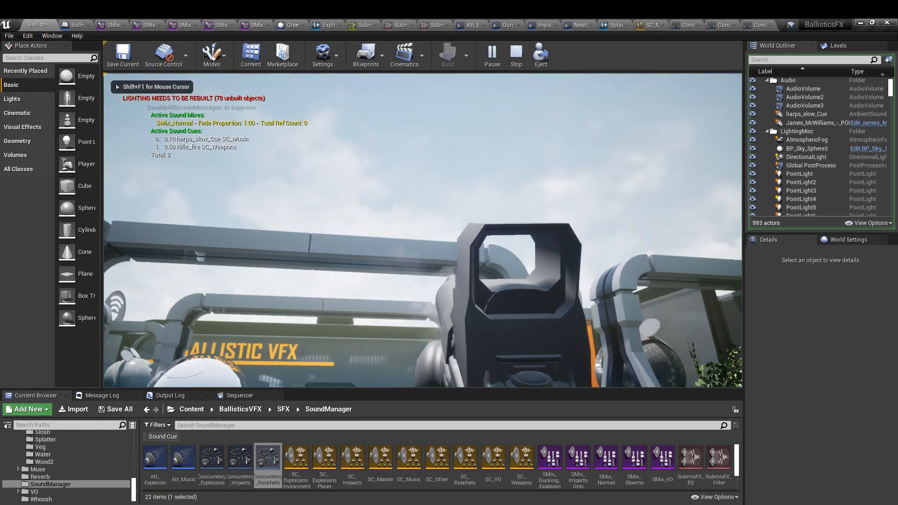
{"action": "right_click", "coordinate": [447, 203]}
{"action": "left_click", "coordinate": [447, 203]}
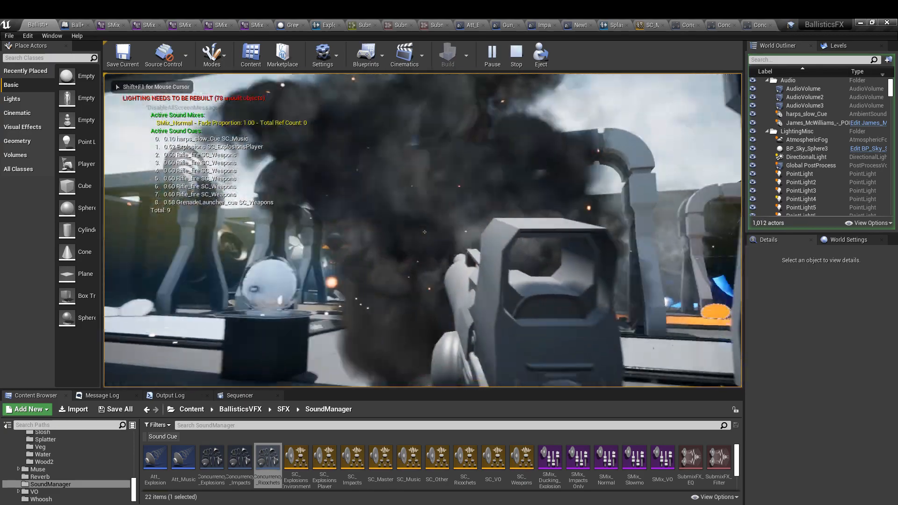
{"action": "left_click", "coordinate": [424, 232]}
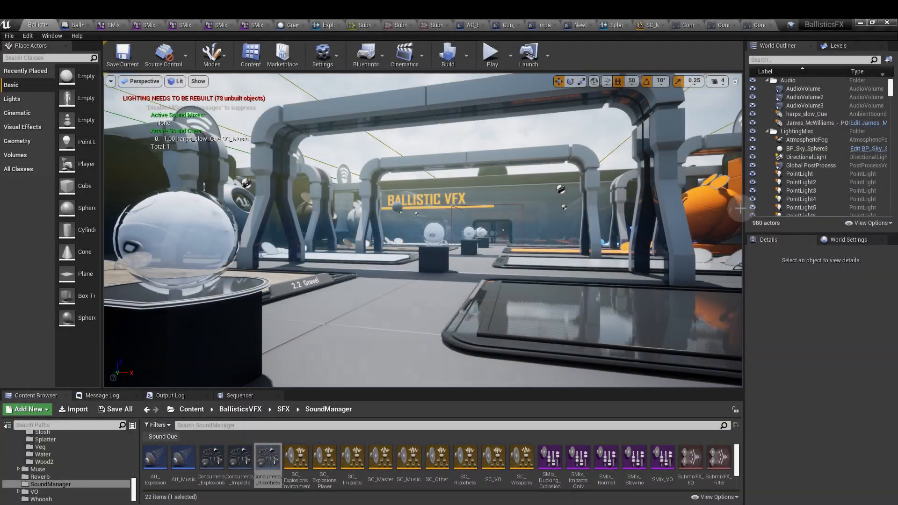
- Check the Push Sound Mix Modifier wiring in the Grenade_launched graph and play the level again
{"action": "left_click", "coordinate": [290, 25]}
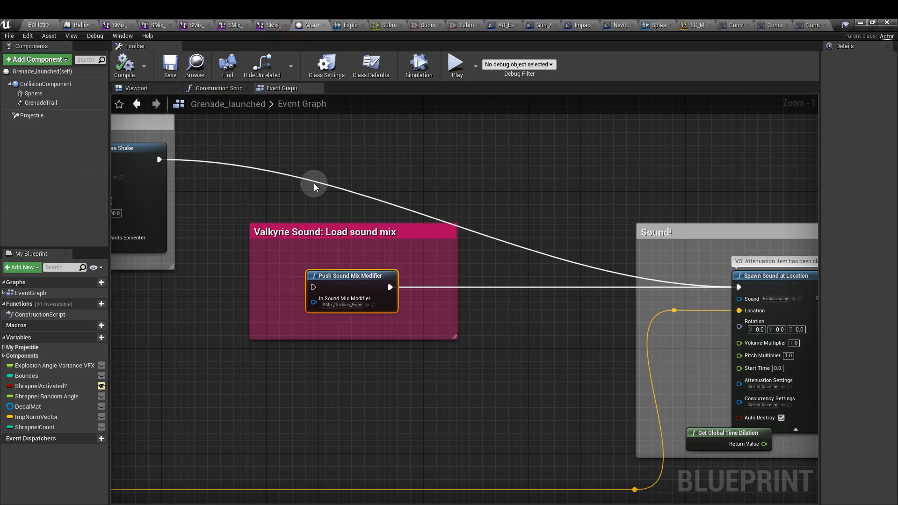
{"action": "left_click", "coordinate": [30, 24]}
{"action": "key", "text": "alt+p"}
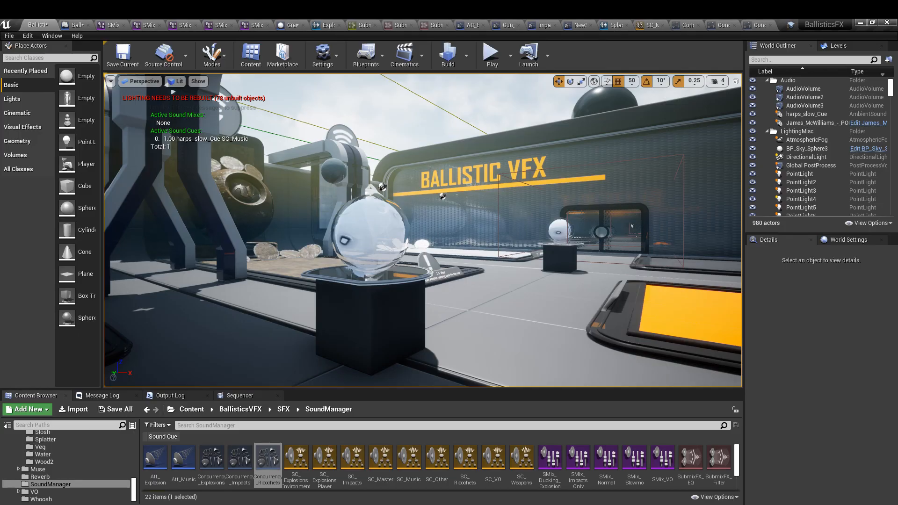
- Open the Explosions sound cue and review its settings
{"action": "left_click", "coordinate": [326, 25]}
{"action": "scroll", "coordinate": [158, 389], "scroll_direction": "down", "scroll_amount": 3}
{"action": "scroll", "coordinate": [158, 389], "scroll_direction": "down", "scroll_amount": 4}
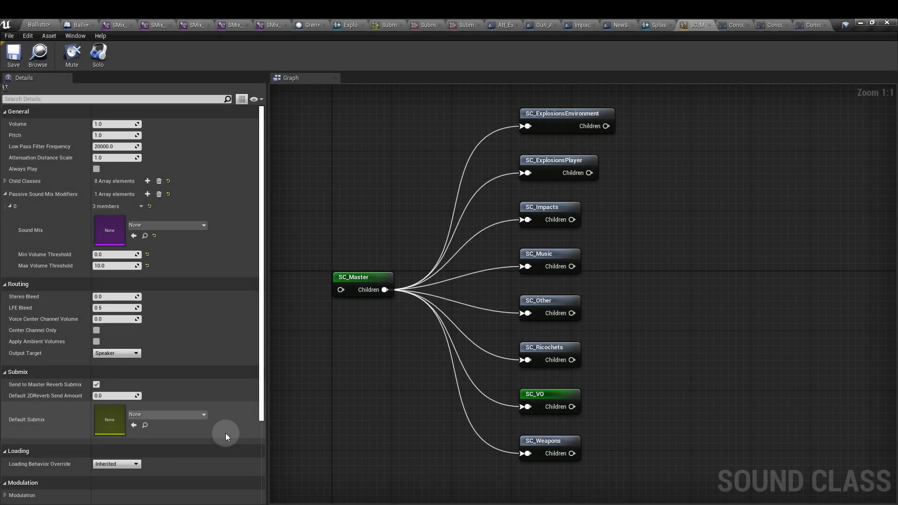
- Look through the sound effect preset types that can be created in the SoundManager folder
{"action": "left_click", "coordinate": [38, 25]}
{"action": "scroll", "coordinate": [459, 470], "scroll_direction": "down", "scroll_amount": 2}
{"action": "right_click", "coordinate": [355, 461]}
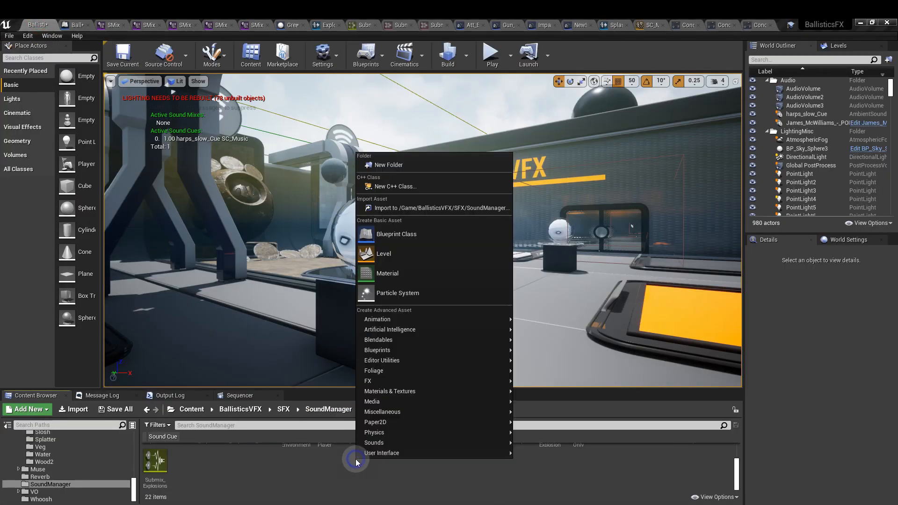
{"action": "mouse_move", "coordinate": [374, 442]}
{"action": "mouse_move", "coordinate": [539, 481]}
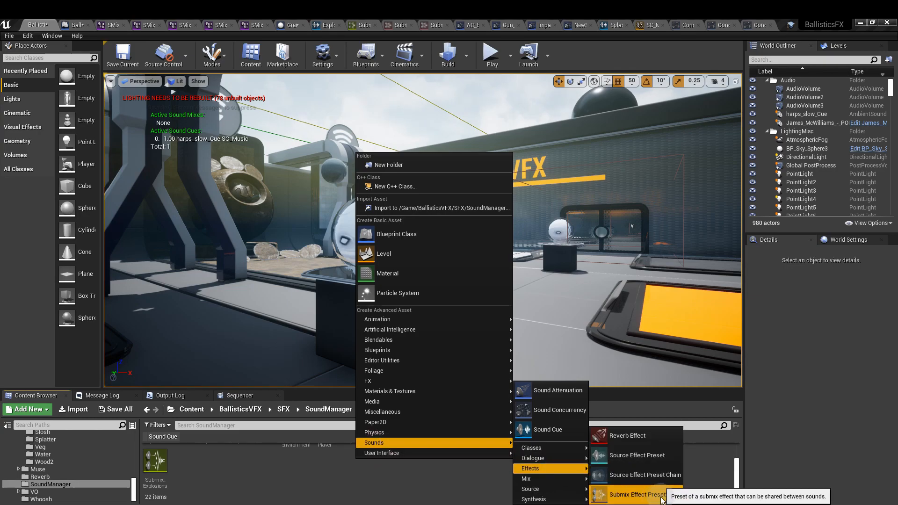
{"action": "left_click", "coordinate": [704, 478]}
- Locate the SubmixFX_EQ preset and the Submix_Explosions asset in the SoundManager folder
{"action": "scroll", "coordinate": [704, 477], "scroll_direction": "up", "scroll_amount": 2}
{"action": "left_click", "coordinate": [695, 474]}
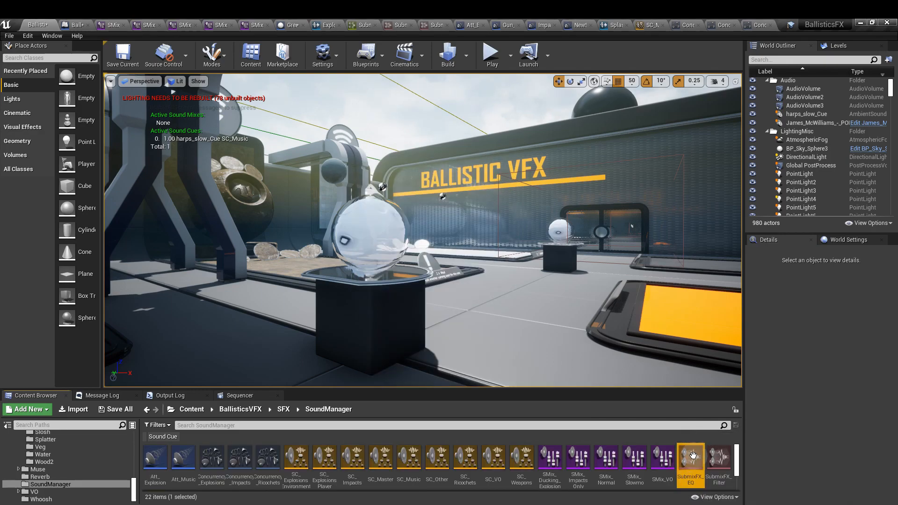
{"action": "scroll", "coordinate": [673, 484], "scroll_direction": "down", "scroll_amount": 2}
{"action": "left_click", "coordinate": [156, 477]}
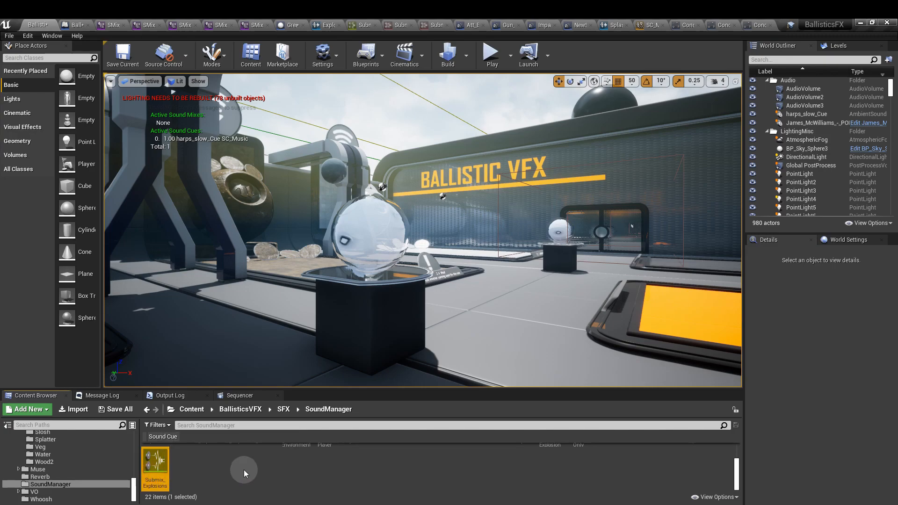
- Look through the submix, Sound Concurrency, Sound Class and Sound Class Mix asset types available for creation in the SoundManager folder
{"action": "right_click", "coordinate": [237, 464]}
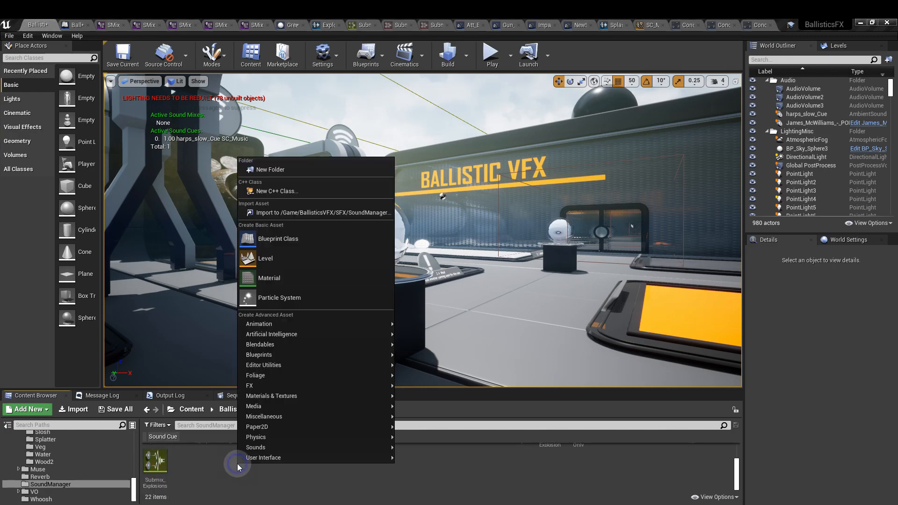
{"action": "mouse_move", "coordinate": [277, 449]}
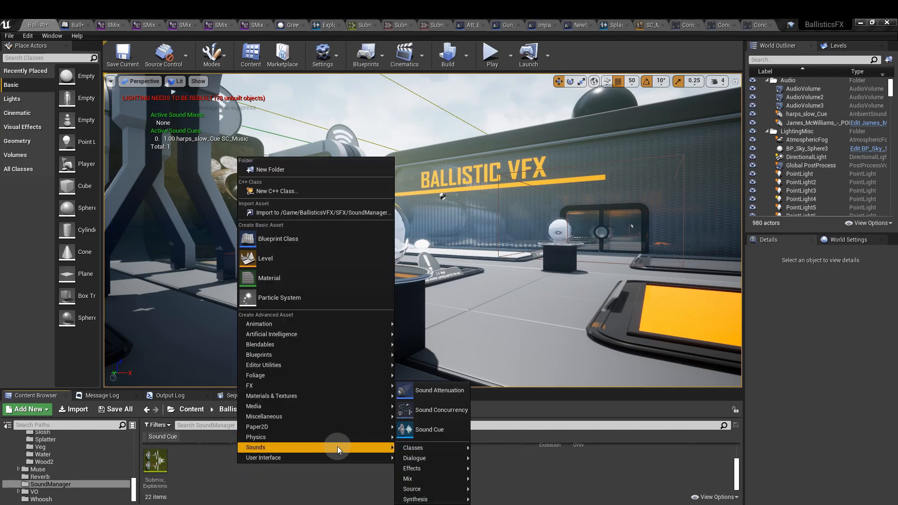
{"action": "mouse_move", "coordinate": [442, 479]}
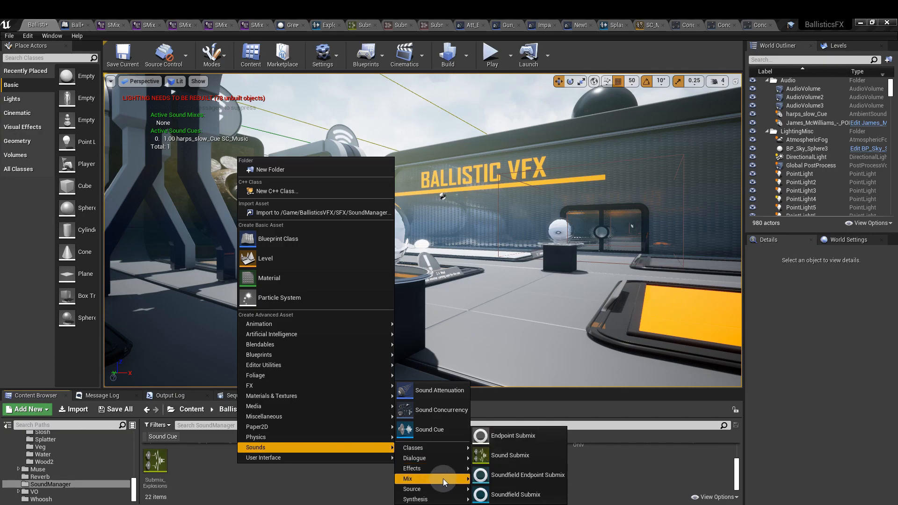
{"action": "right_click", "coordinate": [271, 452]}
{"action": "mouse_move", "coordinate": [326, 442]}
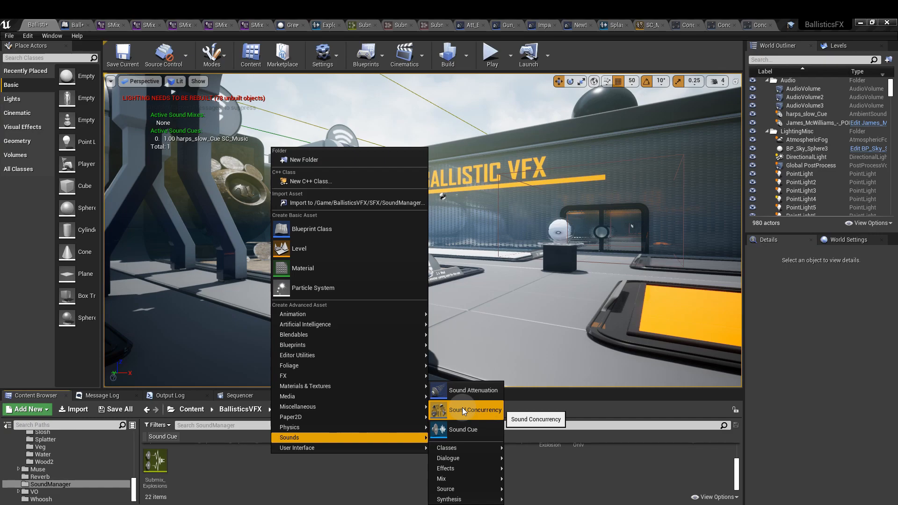
{"action": "mouse_move", "coordinate": [464, 447]}
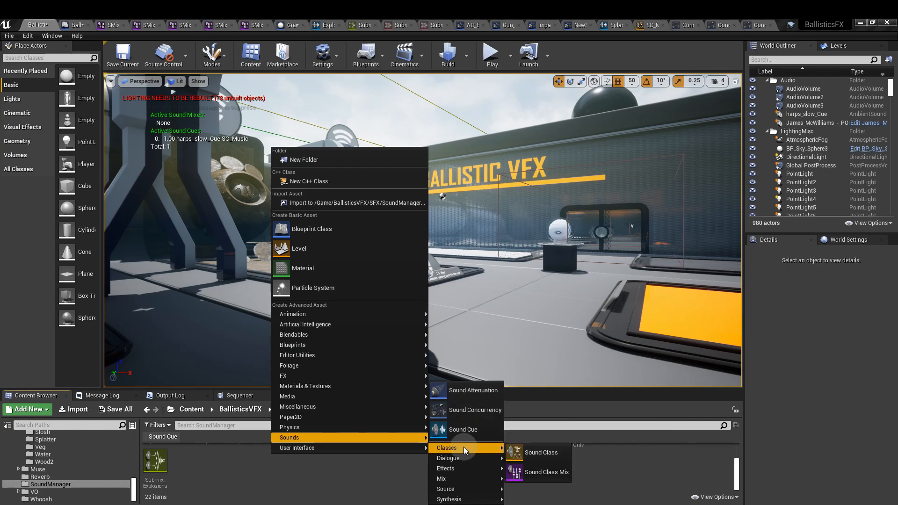
{"action": "left_click", "coordinate": [552, 476]}
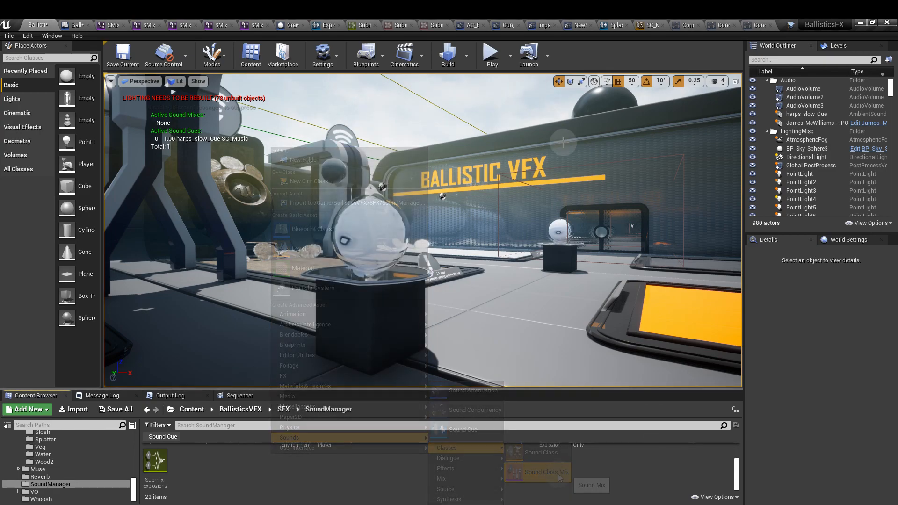
- Open Submix_Explosions and examine its effect chain, including the filter preset's type options and the EQ preset
{"action": "double_click", "coordinate": [159, 468]}
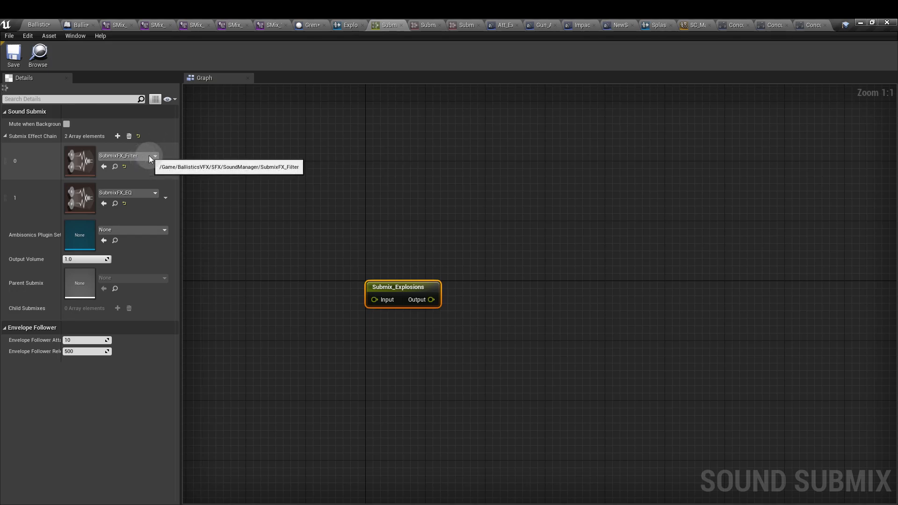
{"action": "left_click", "coordinate": [428, 25]}
{"action": "left_click", "coordinate": [353, 135]}
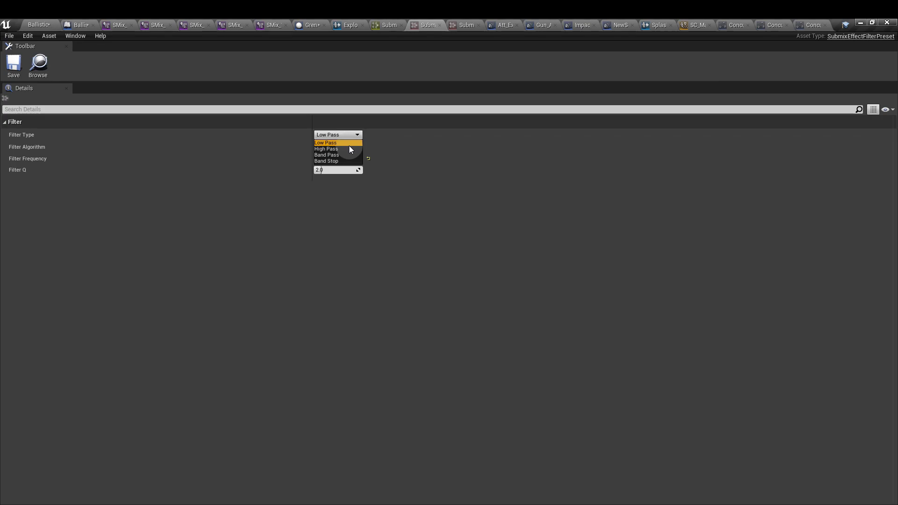
{"action": "left_click", "coordinate": [346, 229]}
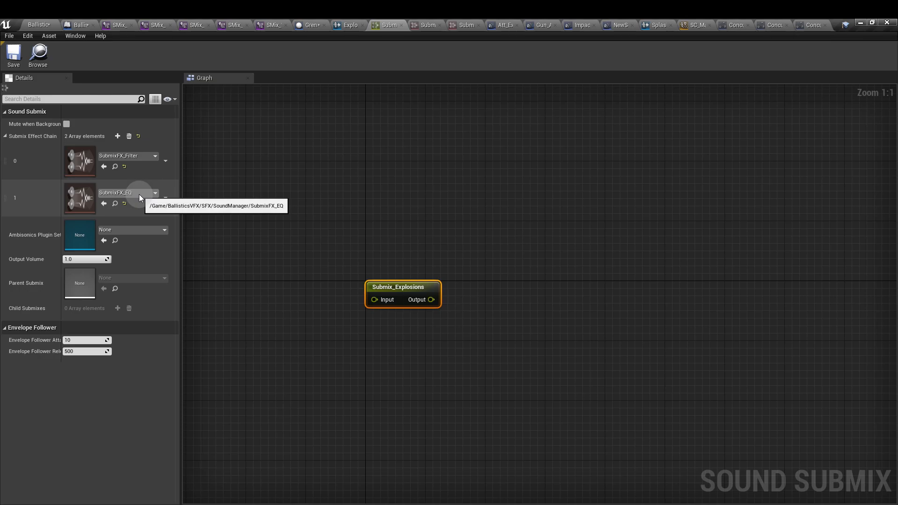
{"action": "left_click", "coordinate": [465, 26]}
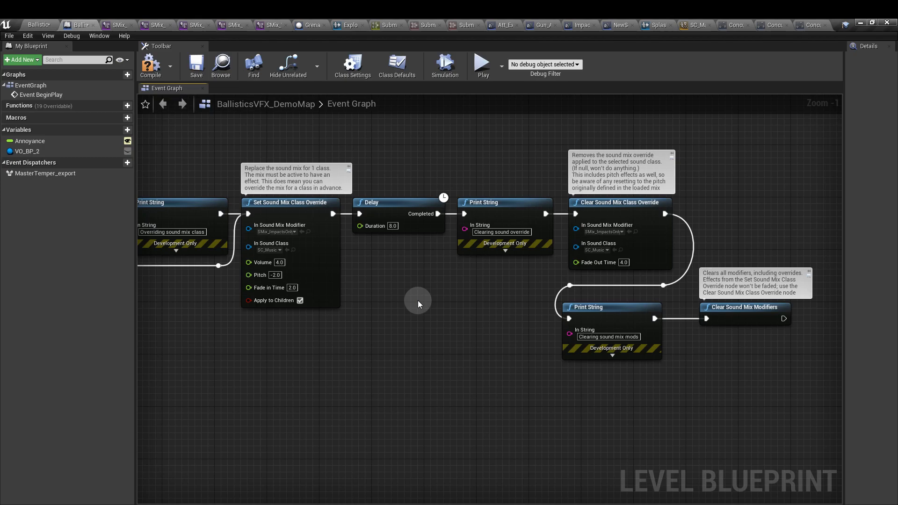
- Examine the Set Sound Mix Class Override and Clear Sound Mix Class Override nodes in the BallisticsVFX_DemoMap event graph
{"action": "left_click", "coordinate": [329, 260]}
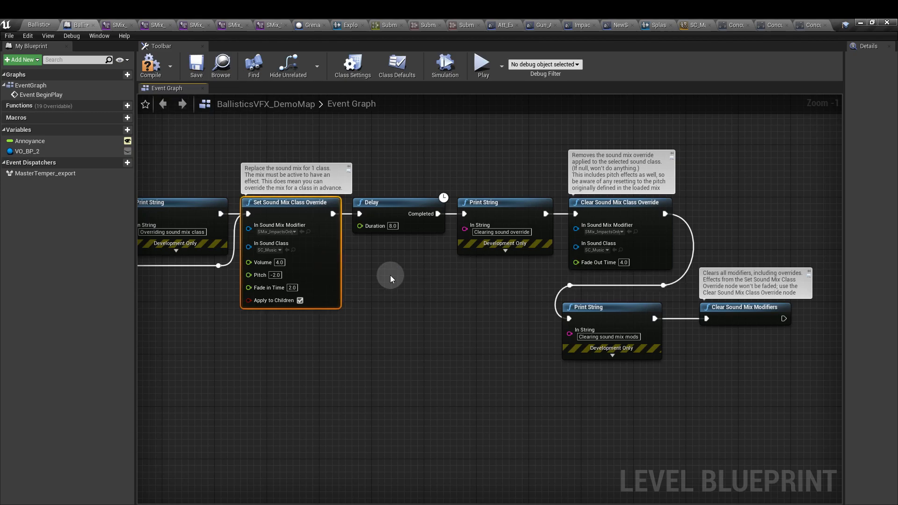
{"action": "left_click", "coordinate": [647, 245]}
{"action": "mouse_move", "coordinate": [648, 252]}
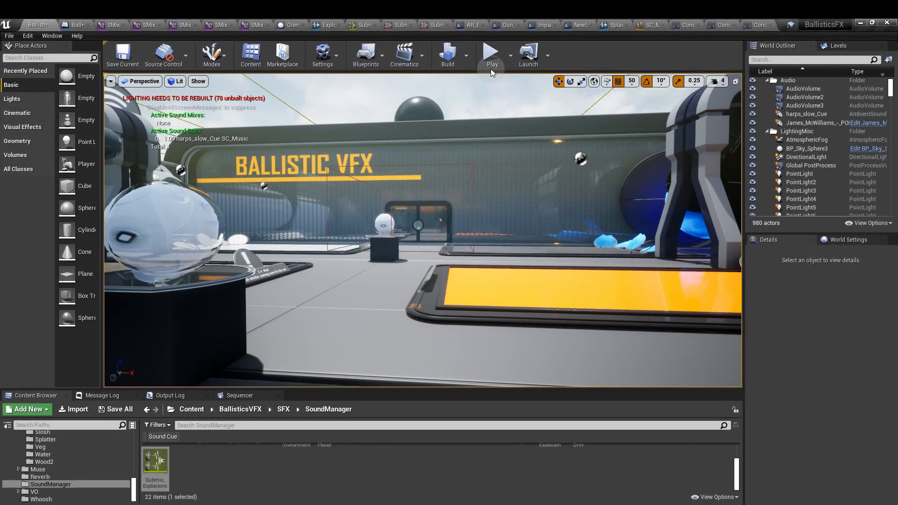
- Play the level and fire the rifle around the demo area to check the active weapon and impact cues under SMix_Normal
{"action": "key", "text": "w"}
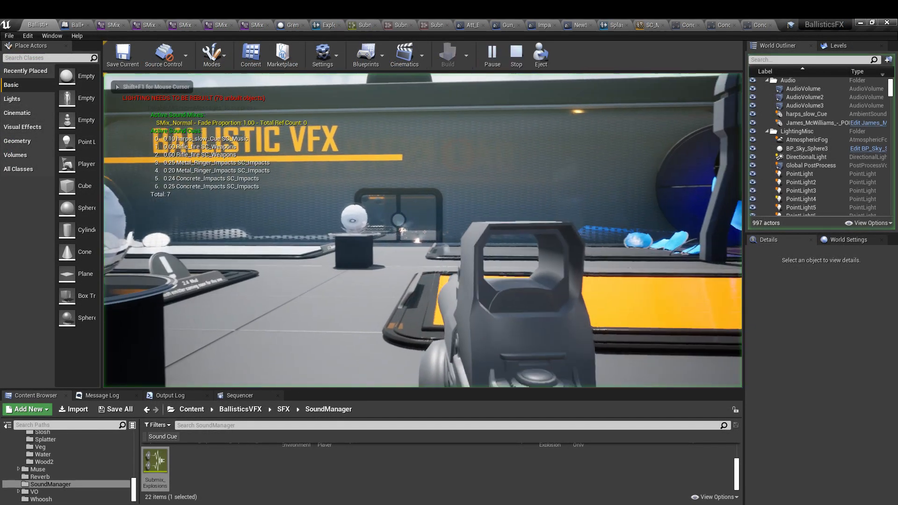
{"action": "left_click", "coordinate": [424, 232]}
{"action": "left_click", "coordinate": [425, 232]}
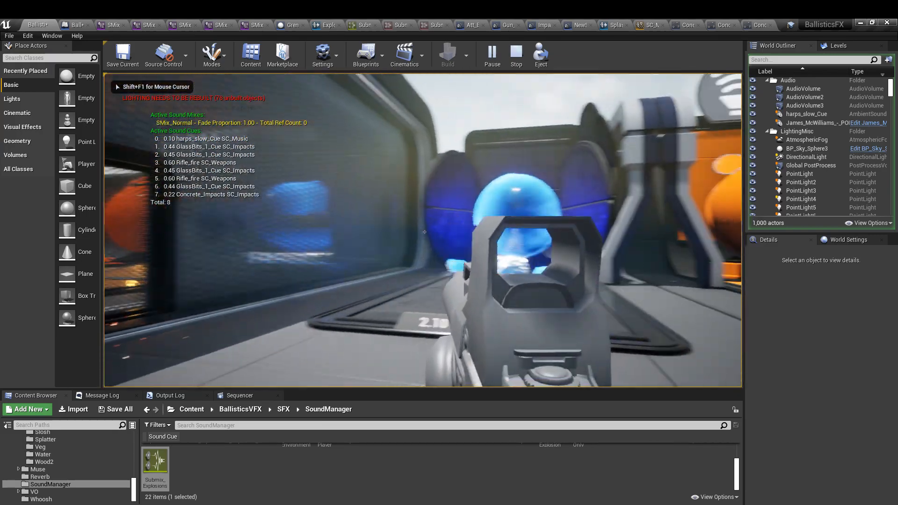
{"action": "left_click", "coordinate": [424, 232]}
{"action": "left_click", "coordinate": [425, 232]}
{"action": "key", "text": "w"}
{"action": "left_click", "coordinate": [424, 232]}
{"action": "left_click", "coordinate": [425, 232]}
{"action": "left_click", "coordinate": [424, 232]}
- Push the SMix_ImpactsOnly mix during play and fire the rifle at various surfaces to check the active impact cues
{"action": "key", "text": "2"}
{"action": "key", "text": "w"}
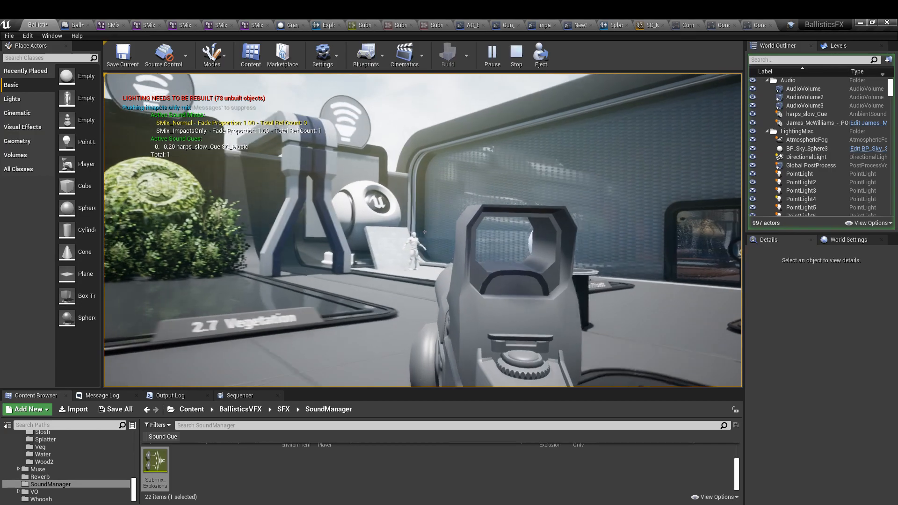
{"action": "left_click", "coordinate": [424, 232]}
{"action": "left_click", "coordinate": [425, 232]}
{"action": "key", "text": "w"}
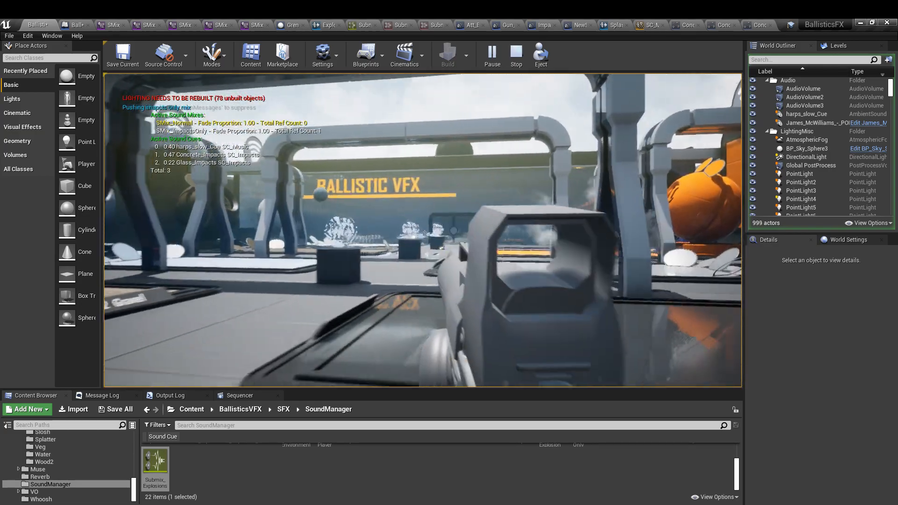
{"action": "left_click", "coordinate": [425, 232]}
{"action": "left_click", "coordinate": [424, 232]}
{"action": "left_click", "coordinate": [424, 232]}
{"action": "key", "text": "w"}
{"action": "left_click", "coordinate": [425, 232]}
{"action": "left_click", "coordinate": [425, 232]}
{"action": "left_click", "coordinate": [424, 232]}
{"action": "key", "text": "w"}
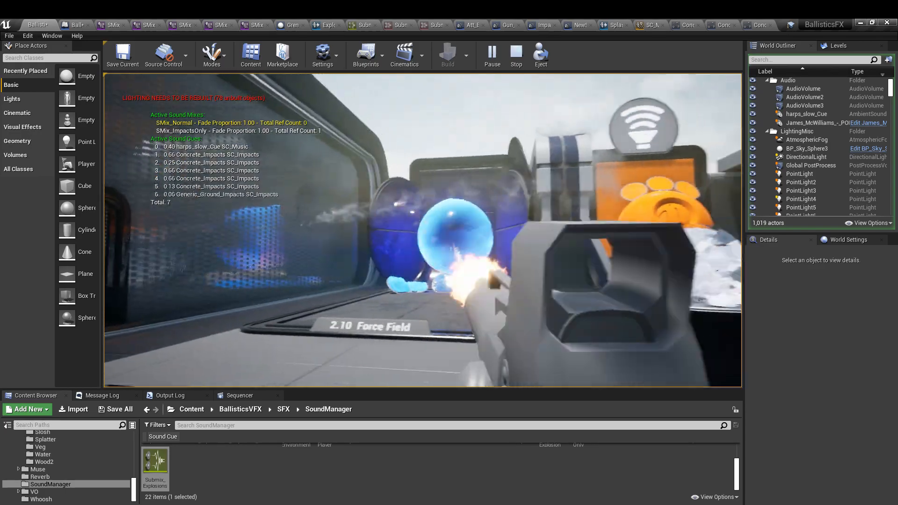
{"action": "left_click", "coordinate": [424, 232]}
{"action": "left_click", "coordinate": [424, 232]}
- Clear the sound mix modifiers during play, keep firing the rifle to check the cue volumes, and launch a grenade
{"action": "key", "text": "0"}
{"action": "left_click", "coordinate": [425, 232]}
{"action": "key", "text": "w"}
{"action": "left_click", "coordinate": [424, 232]}
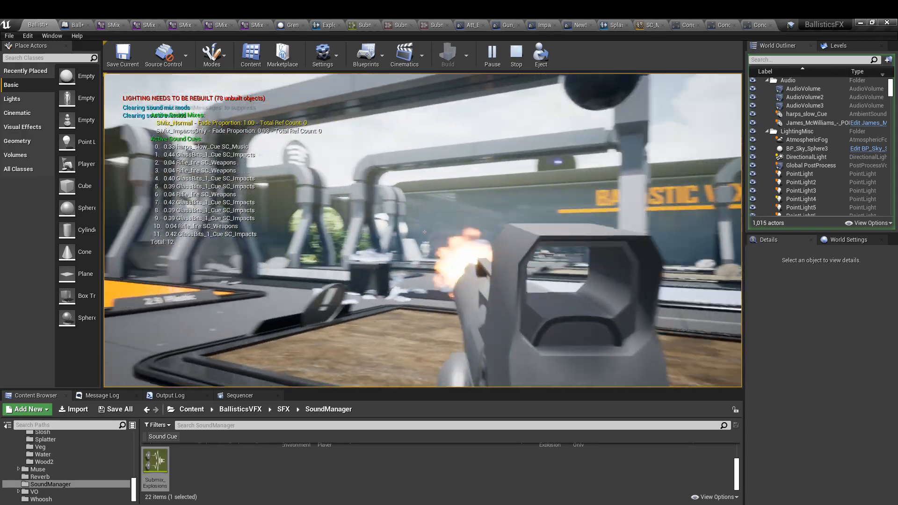
{"action": "left_click", "coordinate": [425, 232]}
{"action": "left_click", "coordinate": [424, 232]}
{"action": "left_click", "coordinate": [425, 232]}
{"action": "key", "text": "w"}
{"action": "left_click", "coordinate": [424, 232]}
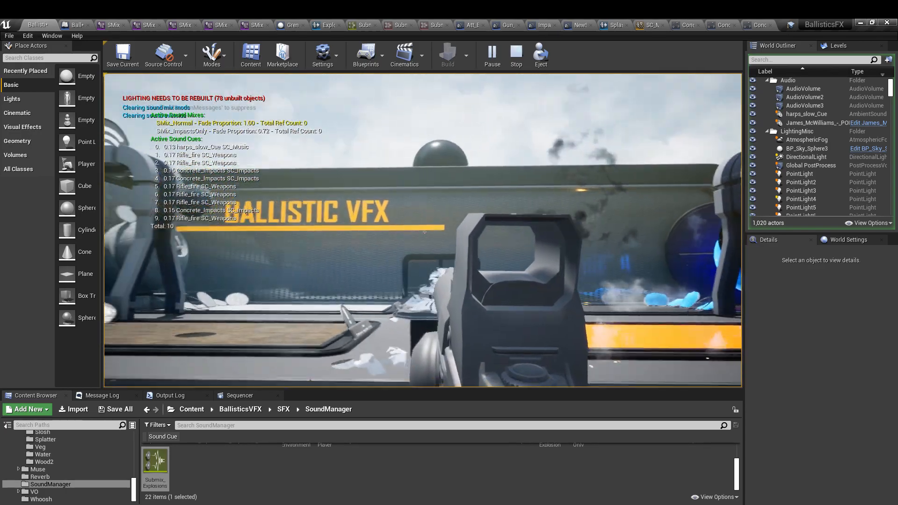
{"action": "left_click", "coordinate": [424, 232]}
{"action": "left_click", "coordinate": [424, 232]}
{"action": "right_click", "coordinate": [424, 232]}
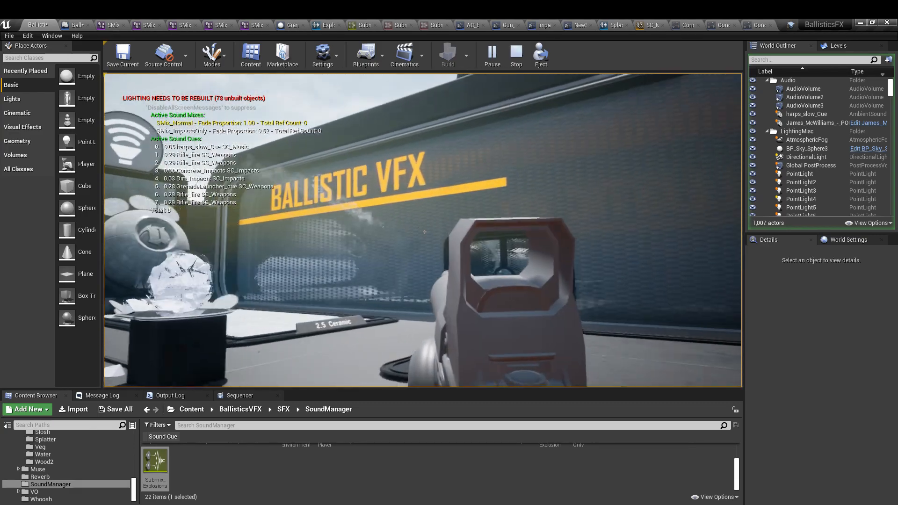